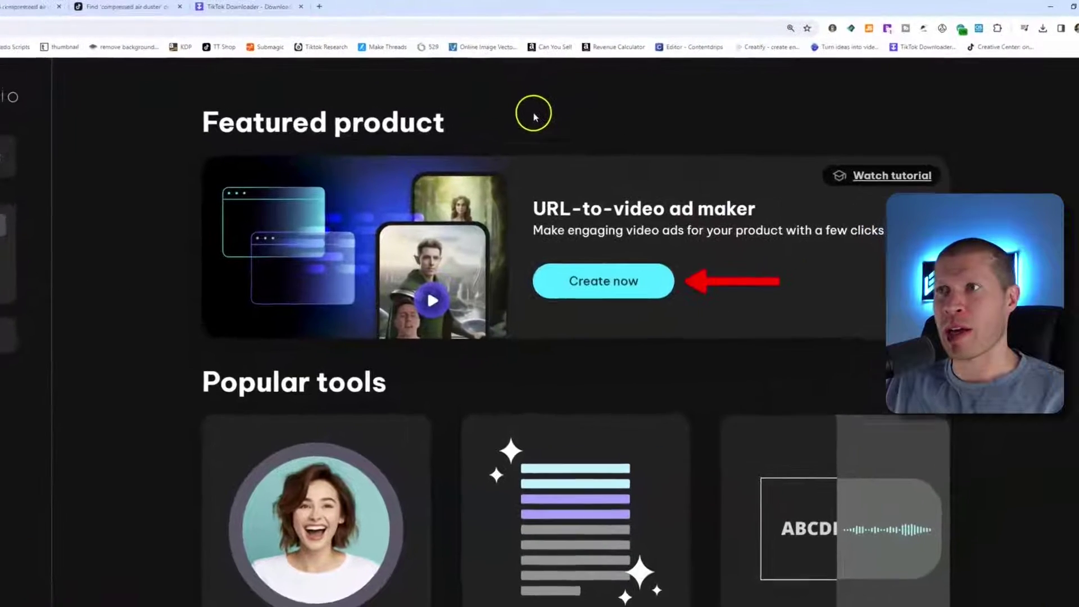
Start the URL-to-video ad maker, then switch to the Amazon air duster search results.
click(565, 295)
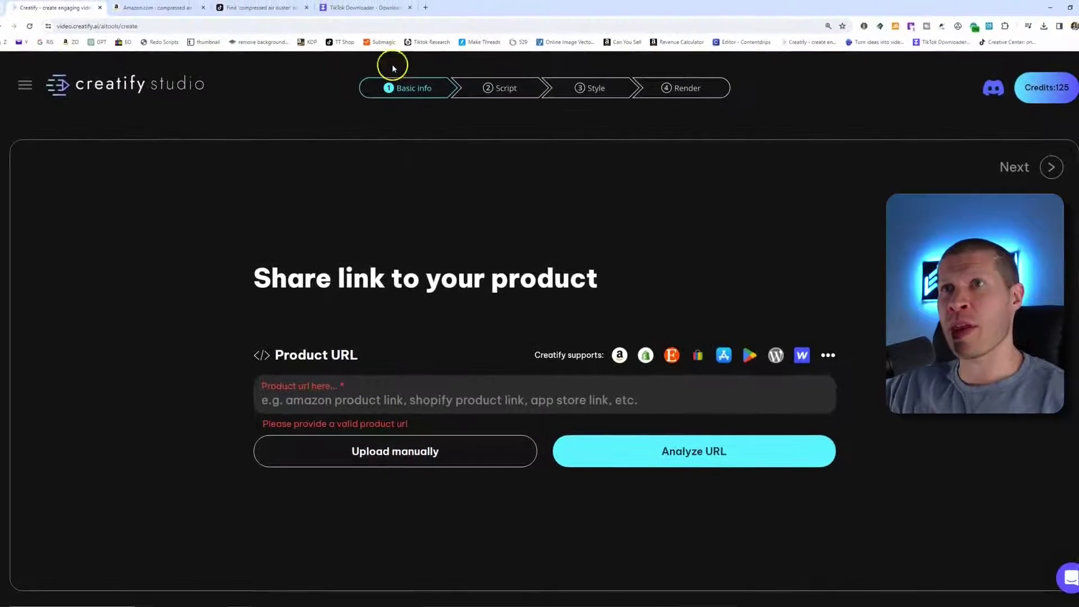
click(160, 7)
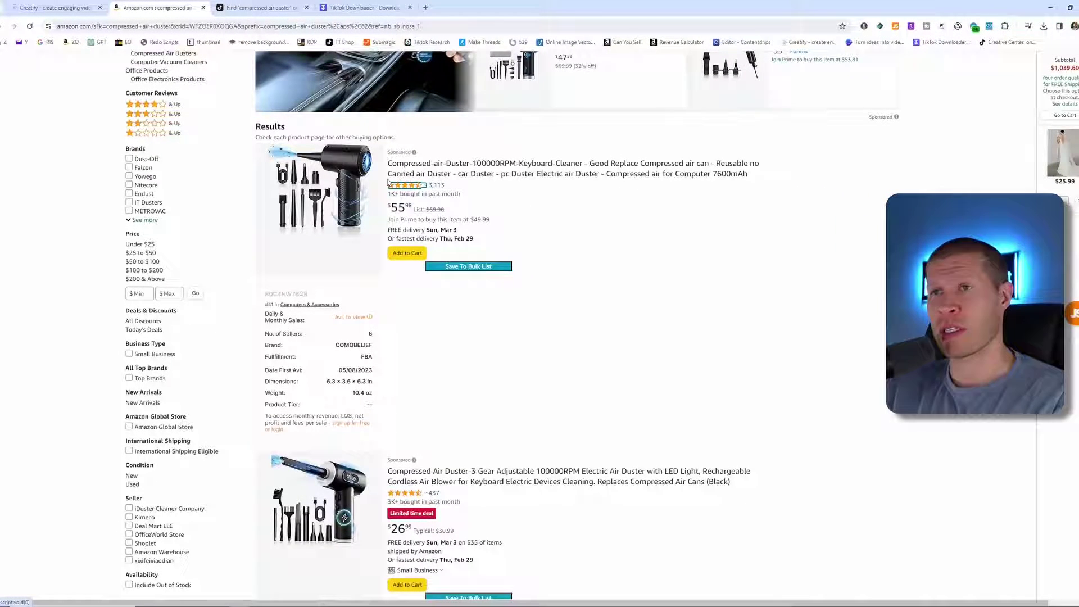
Switch to the TikTok 'compressed air duster' video search results.
click(267, 9)
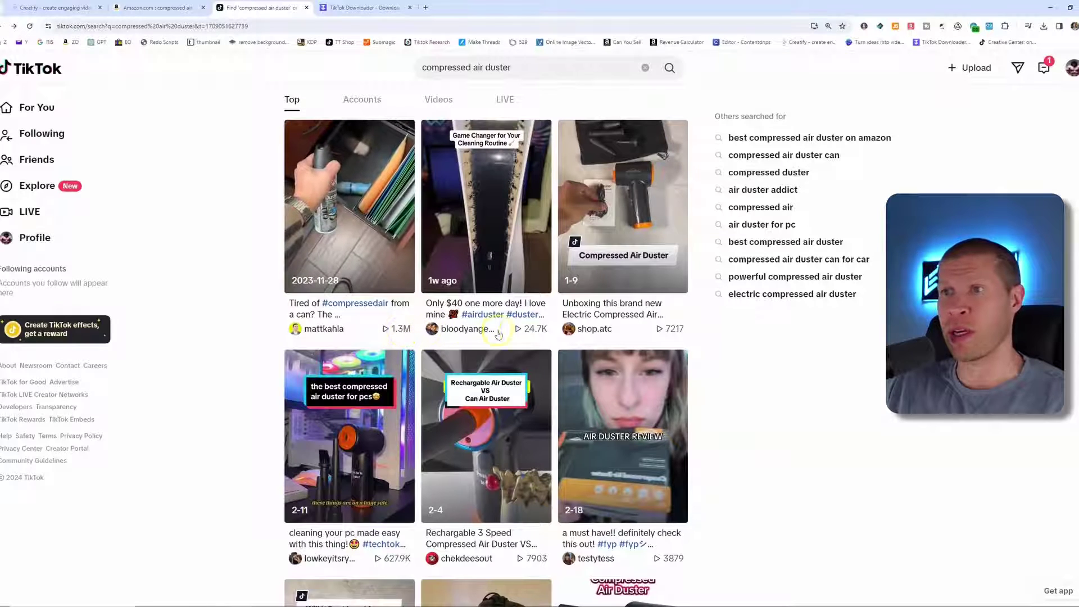
scroll(574, 440, down, 1)
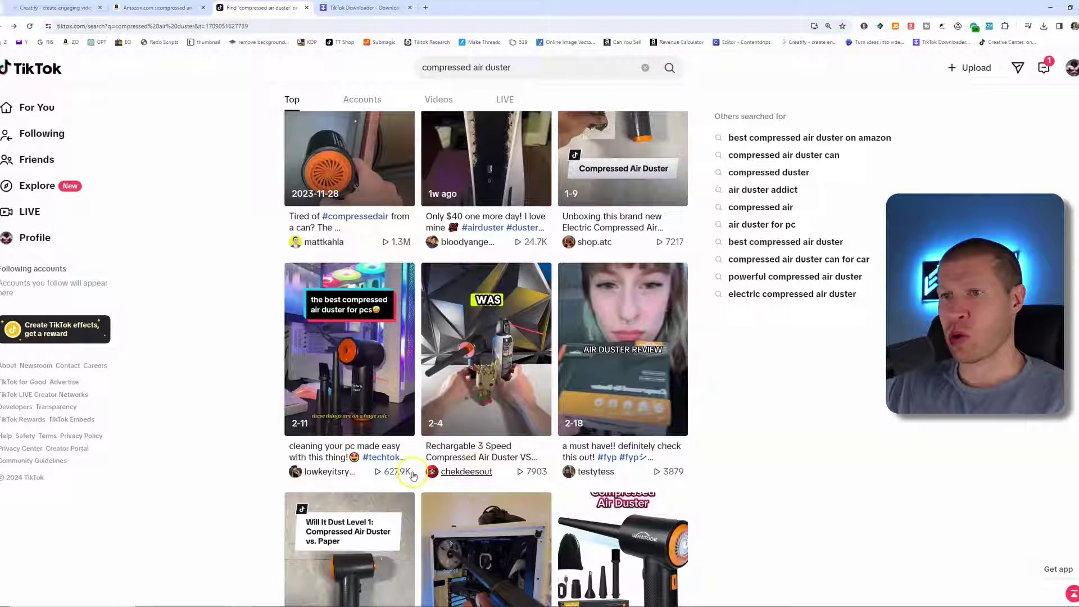
scroll(624, 445, down, 2)
scroll(624, 445, down, 1)
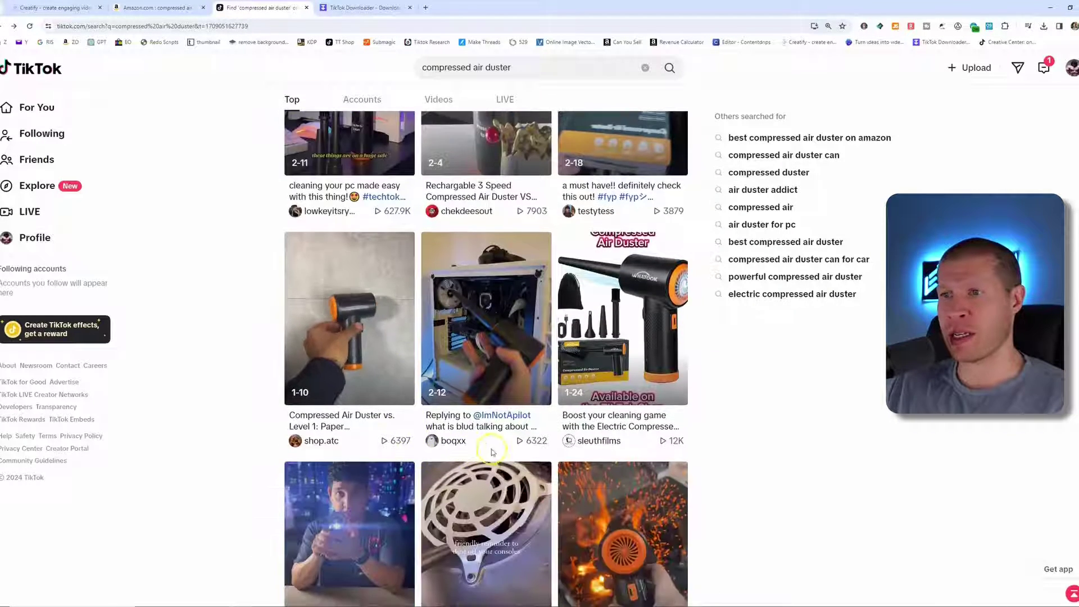
scroll(695, 452, down, 3)
scroll(674, 456, down, 1)
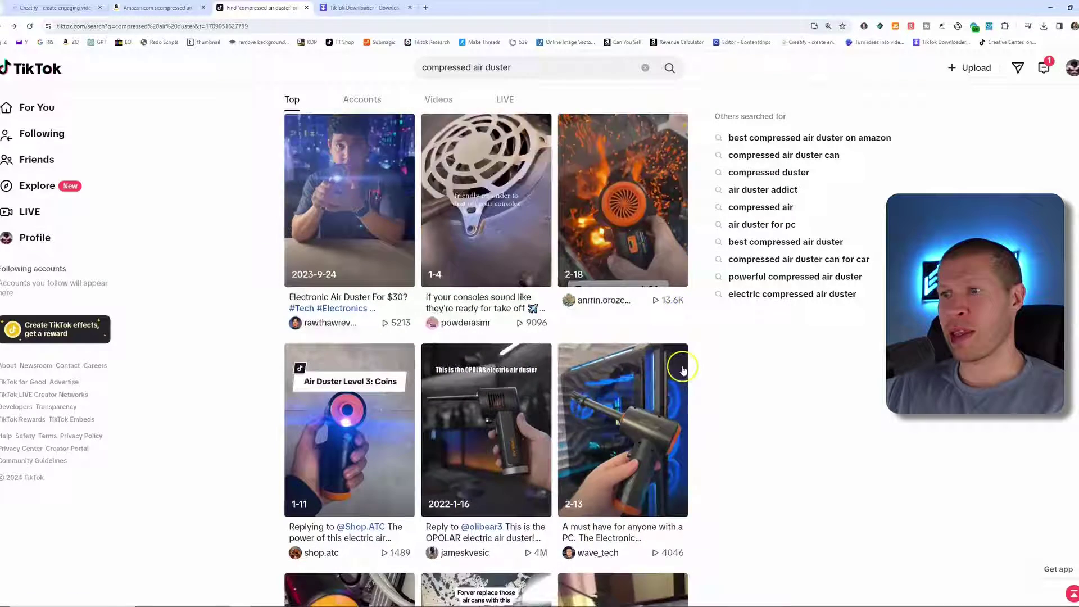
scroll(590, 472, down, 2)
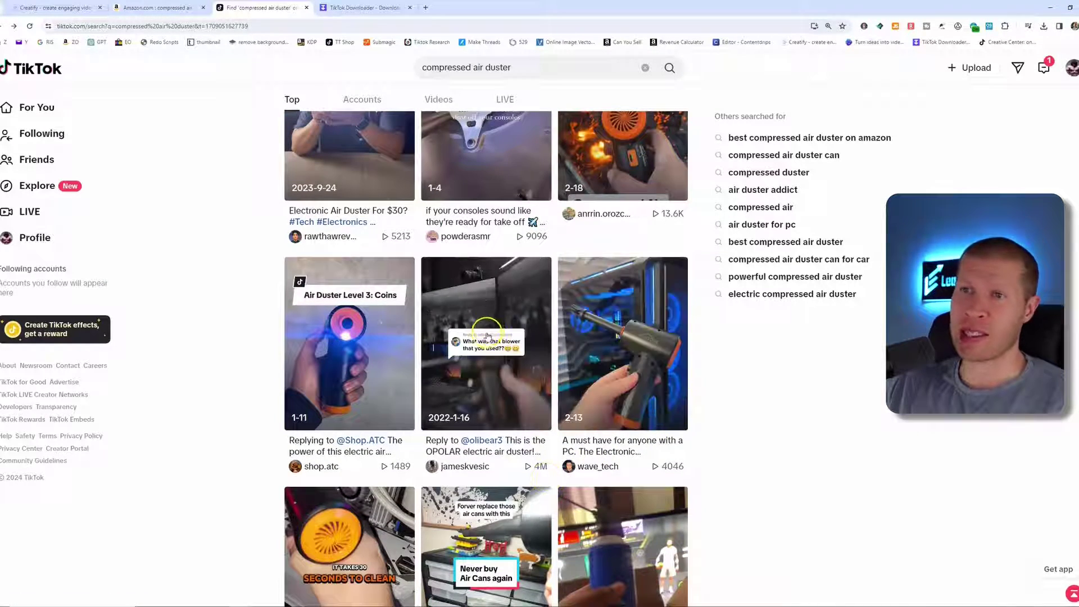
scroll(847, 341, up, 2)
scroll(845, 348, up, 1)
scroll(824, 357, up, 2)
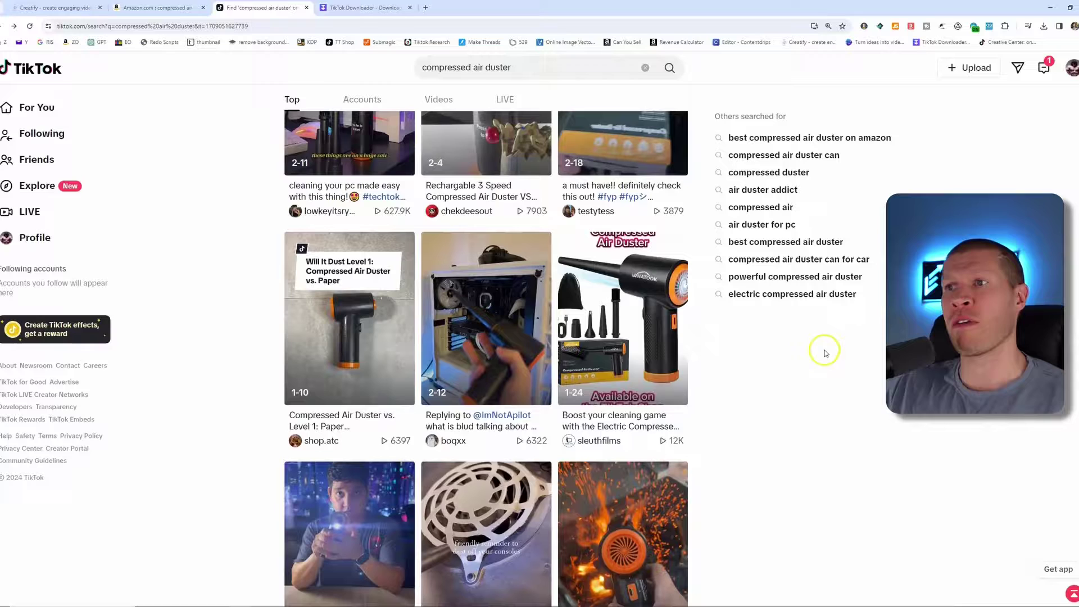
scroll(388, 337, up, 1)
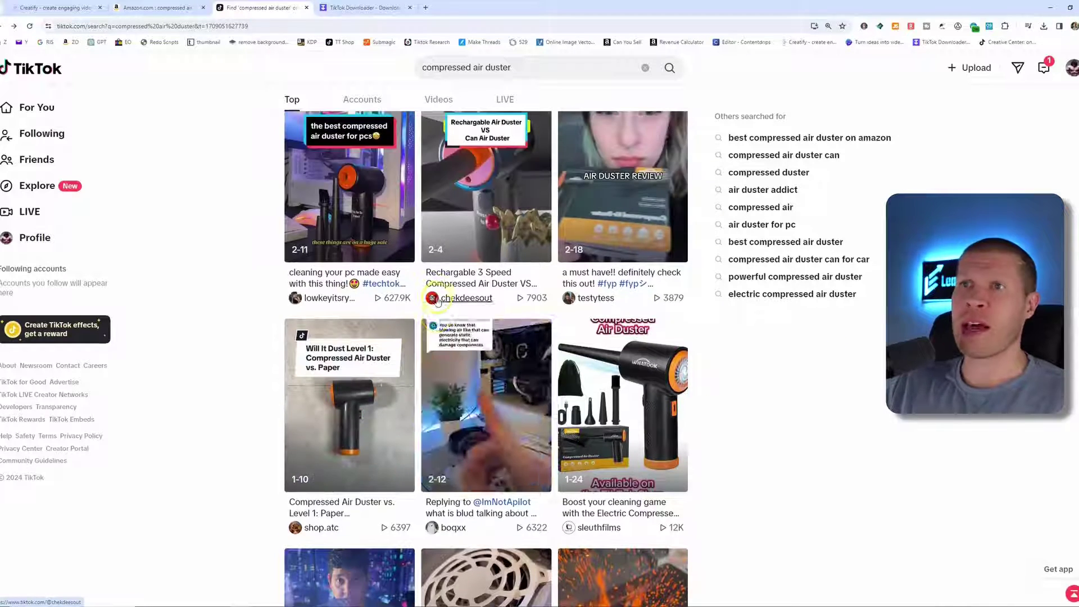
scroll(396, 253, up, 1)
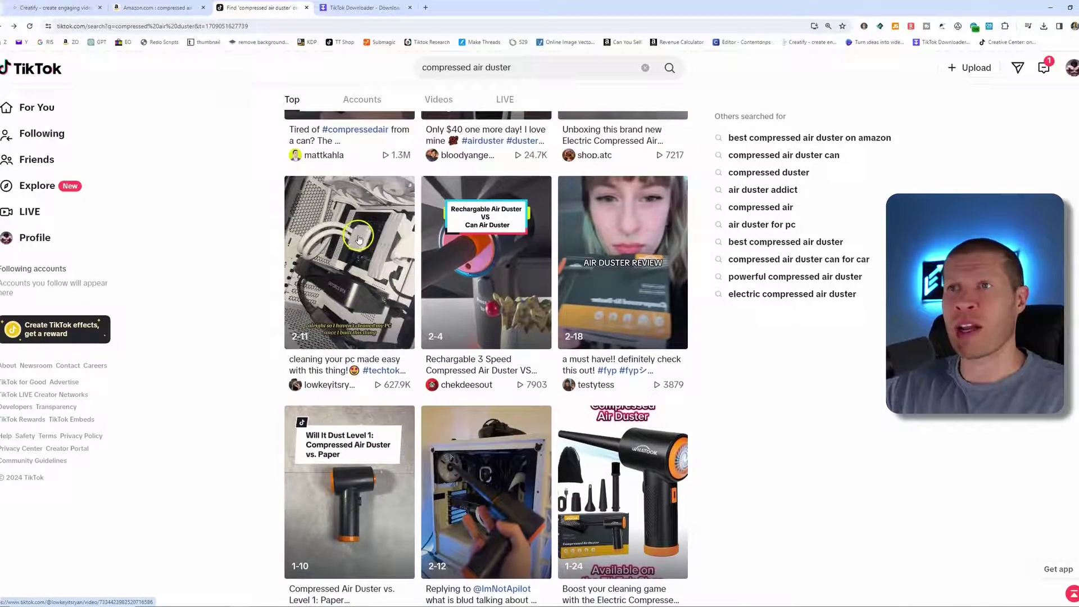
scroll(367, 245, up, 2)
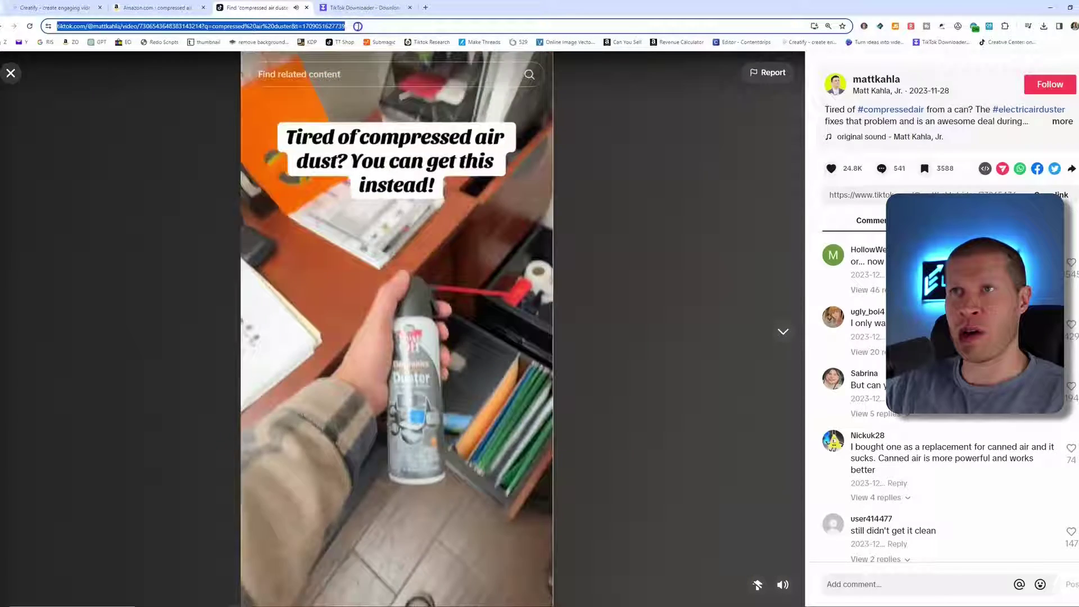
Download the 'Tired of compressed air dust?' clip through SSSTik, then close it on TikTok.
click(358, 8)
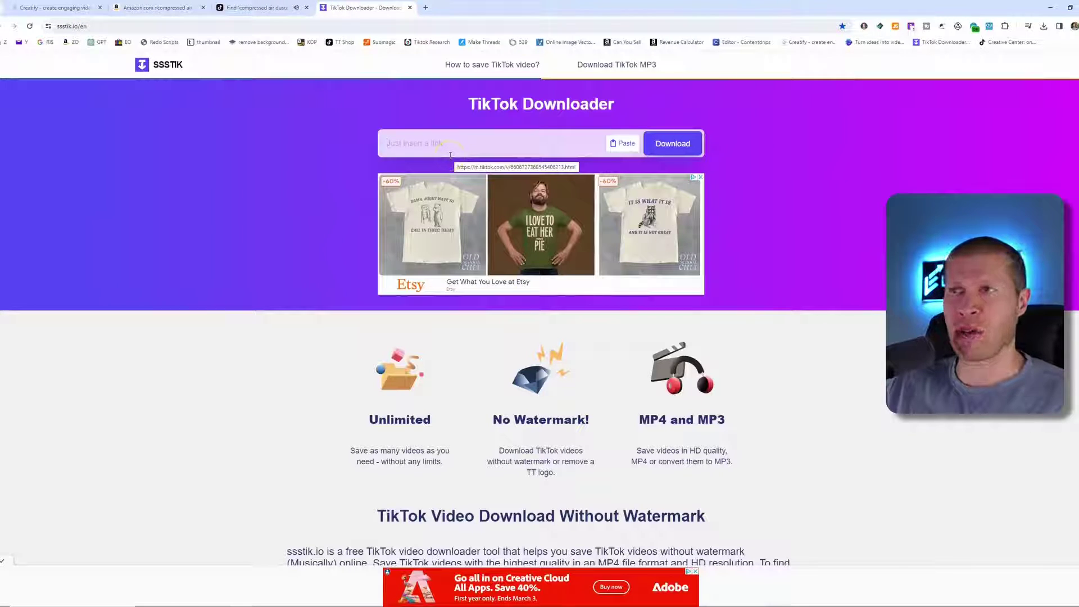
key(ctrl+v)
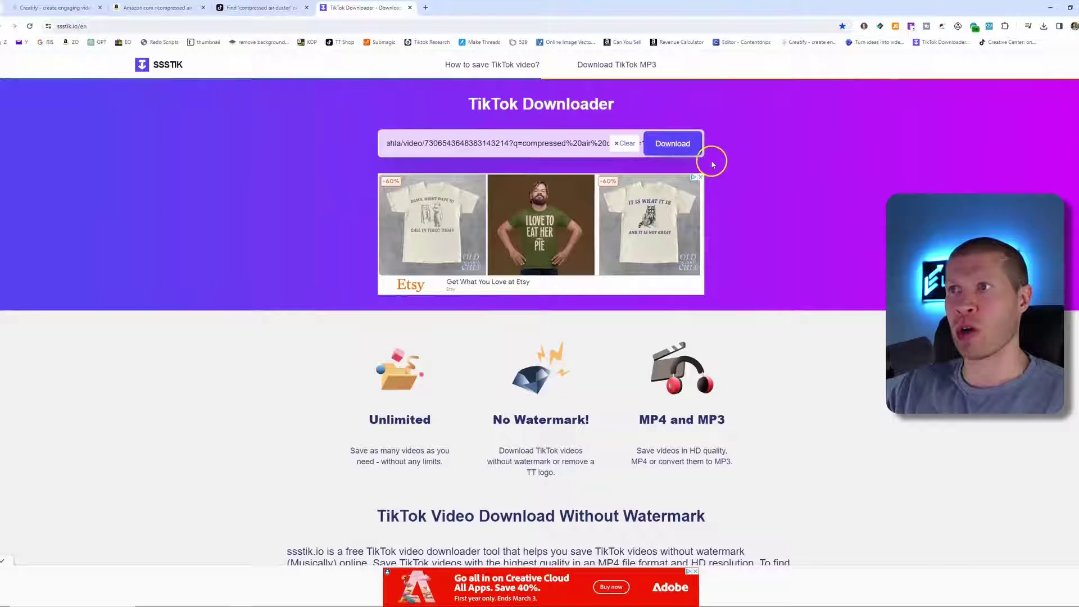
click(643, 254)
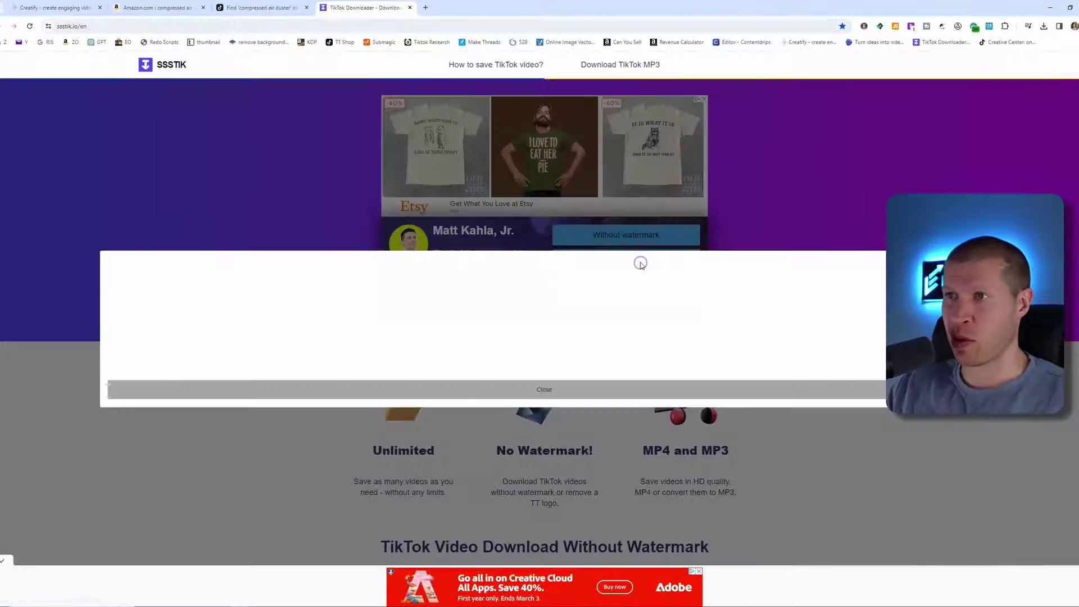
click(558, 392)
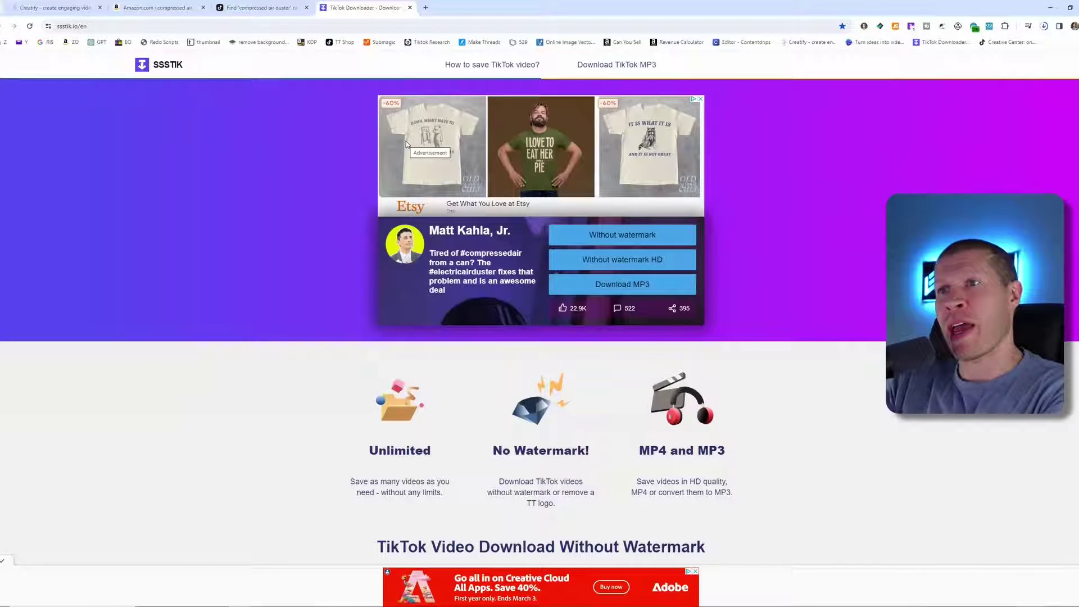
key(ctrl+shift+Tab)
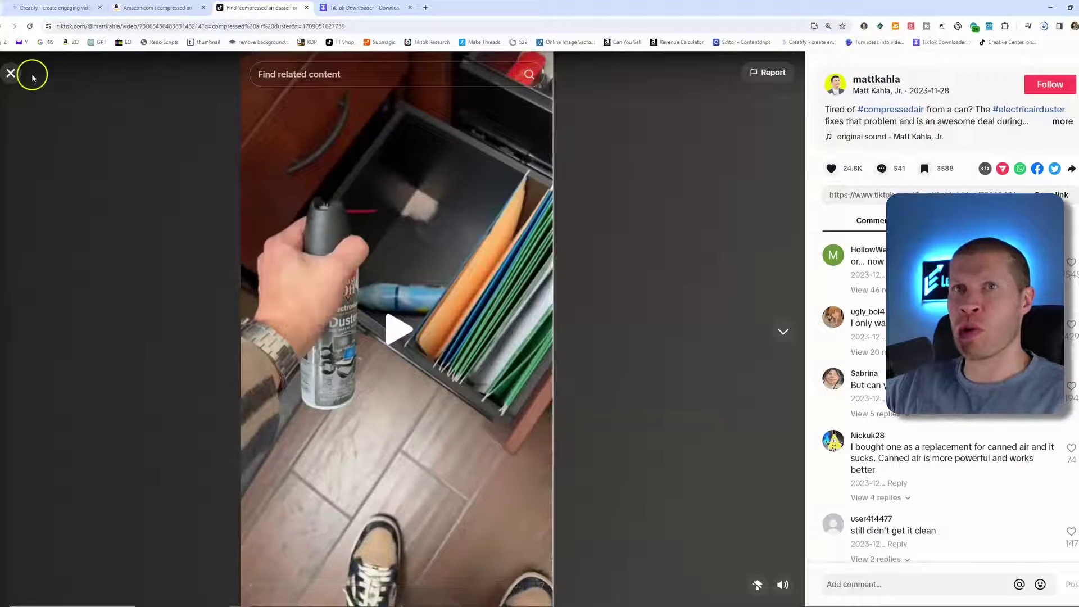
click(32, 78)
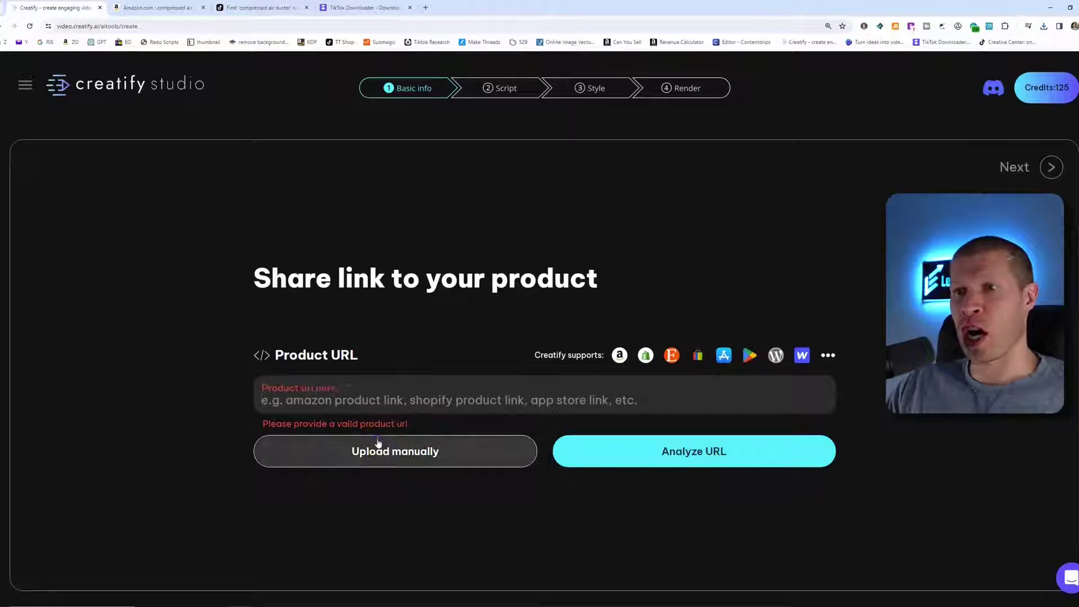
Choose manual product entry, cancel the media file picker, and go to the Amazon product page.
click(379, 447)
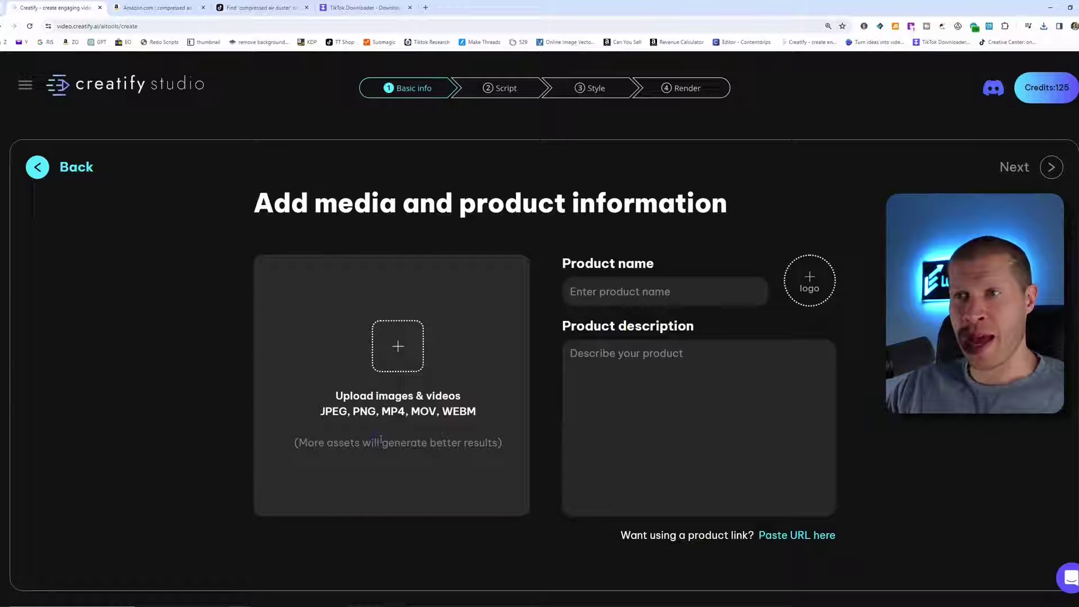
click(389, 354)
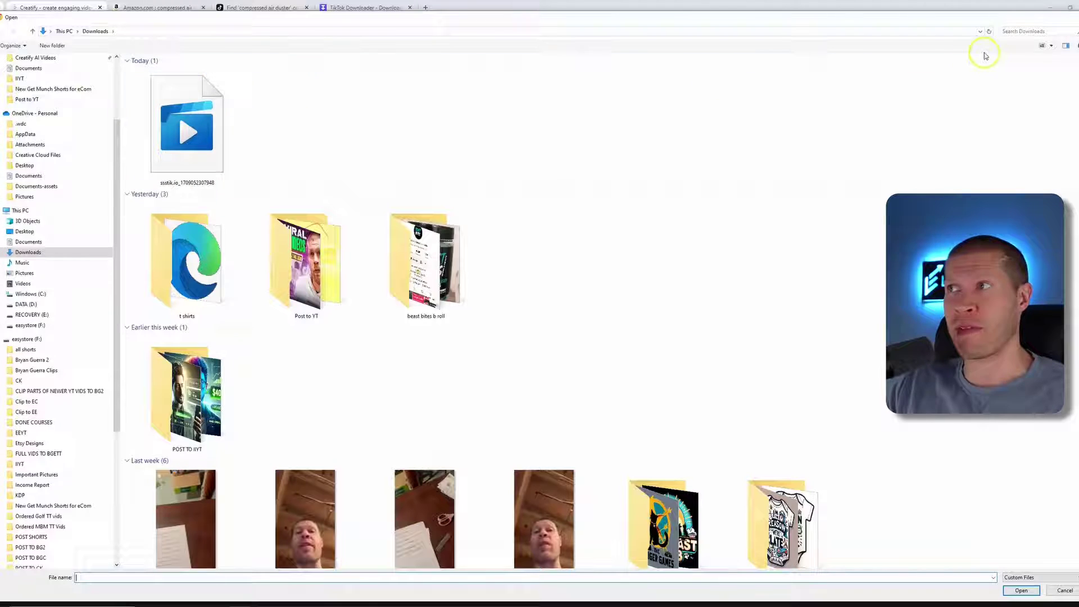
key(Escape)
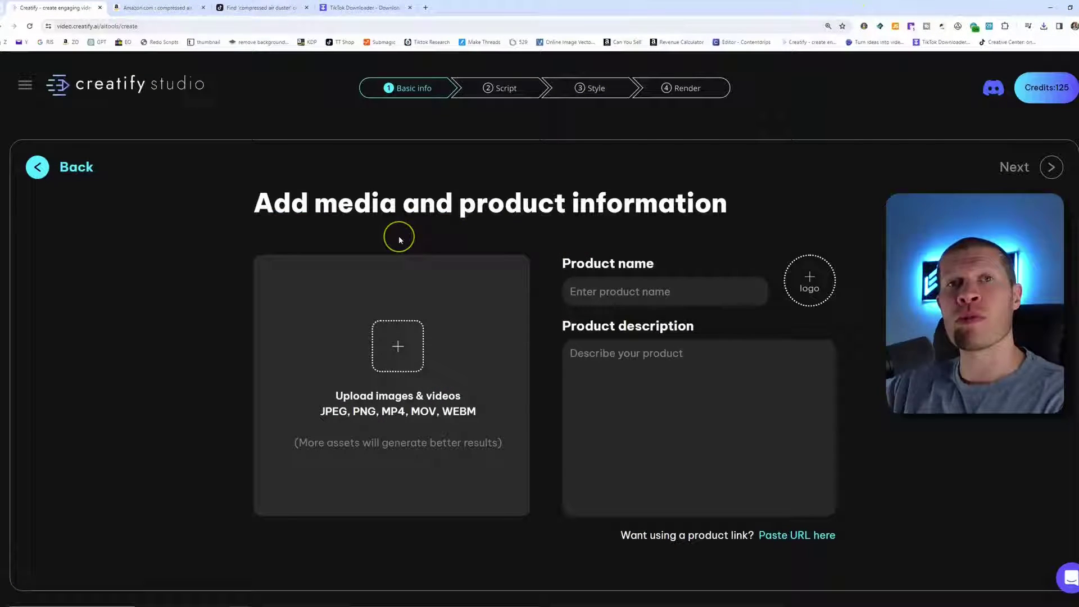
key(ctrl+Tab)
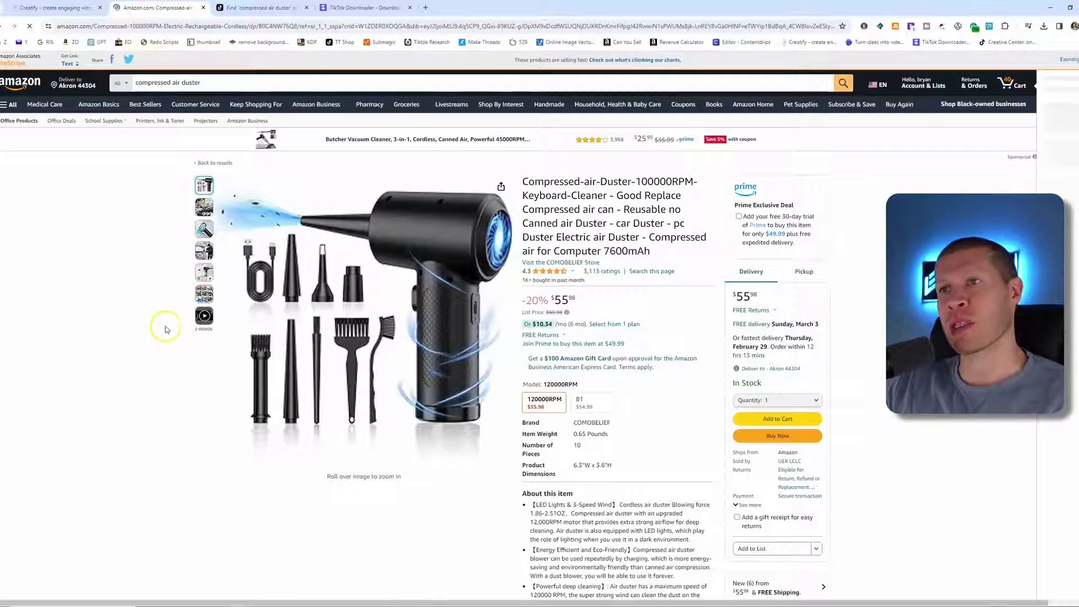
Preview the duster's product video, copy the page link, and return to Creatify.
click(205, 316)
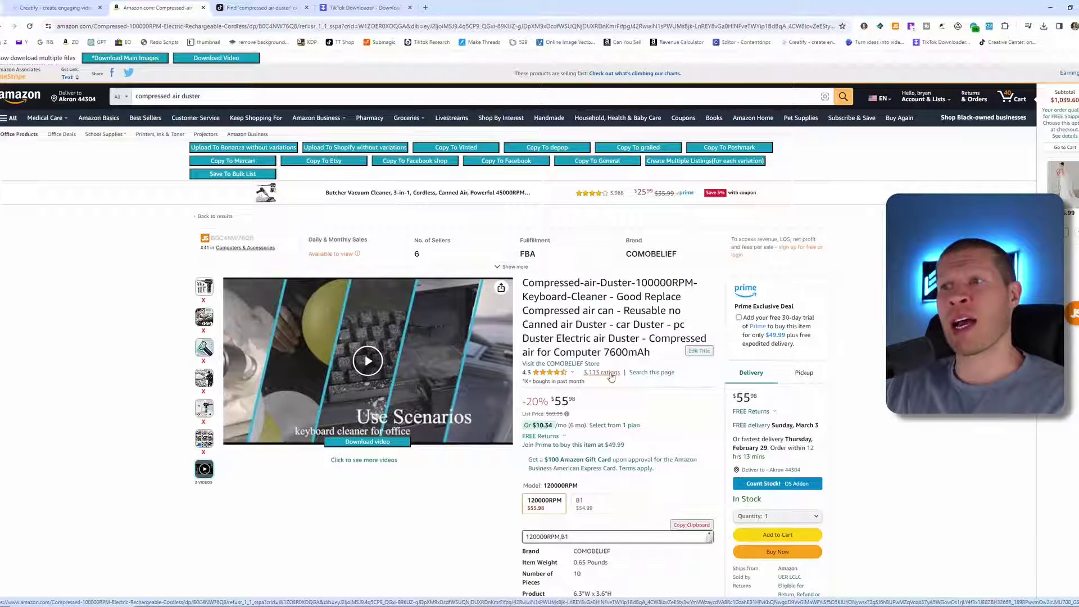
click(205, 469)
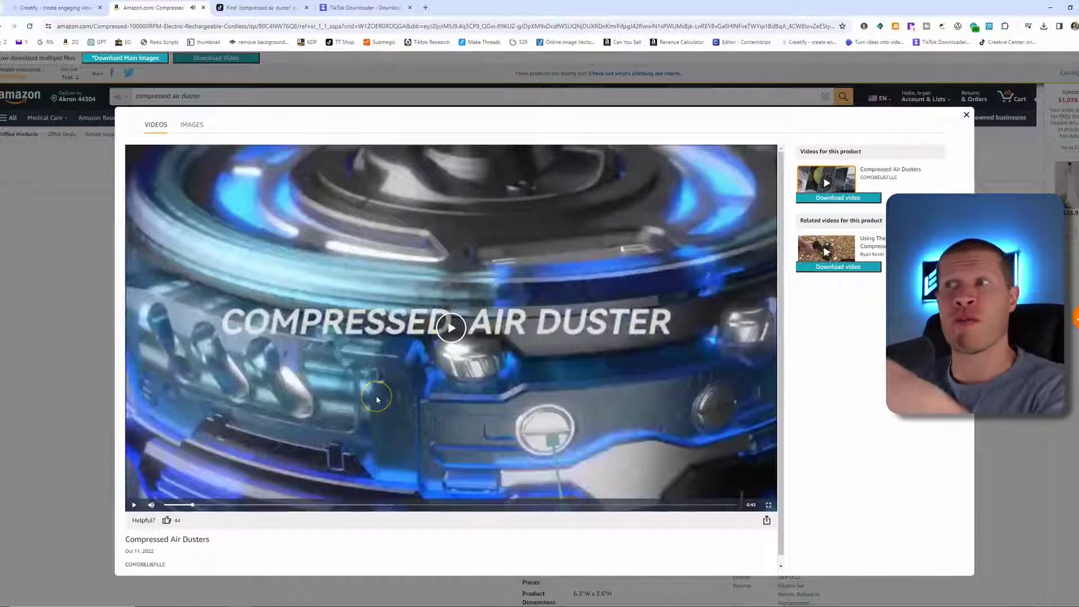
click(966, 115)
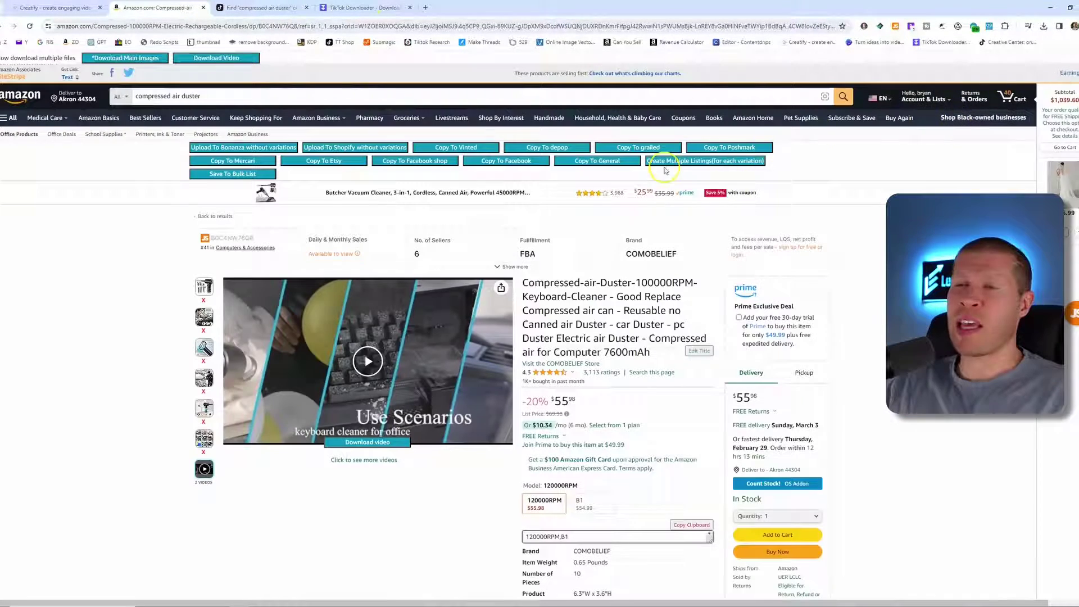
click(253, 27)
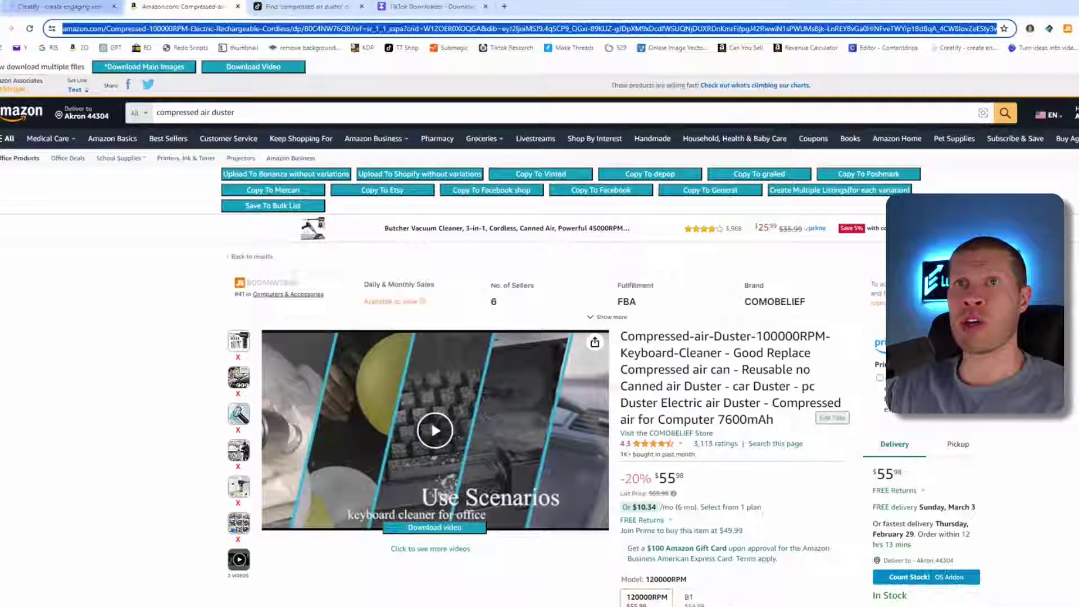
click(59, 7)
Paste the Amazon duster link as the Product URL and analyze it.
click(30, 160)
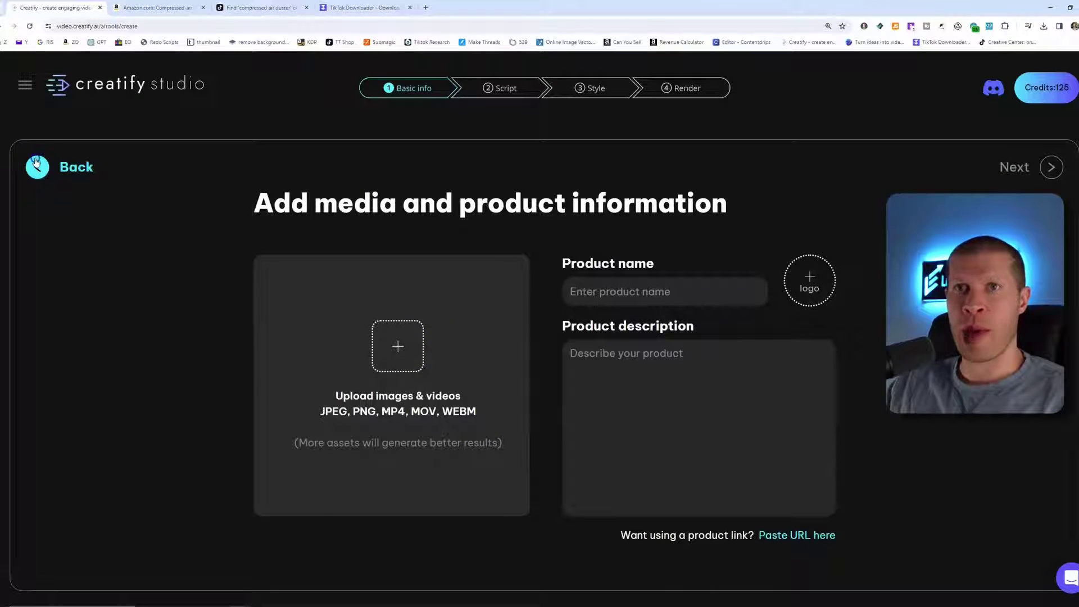
click(640, 392)
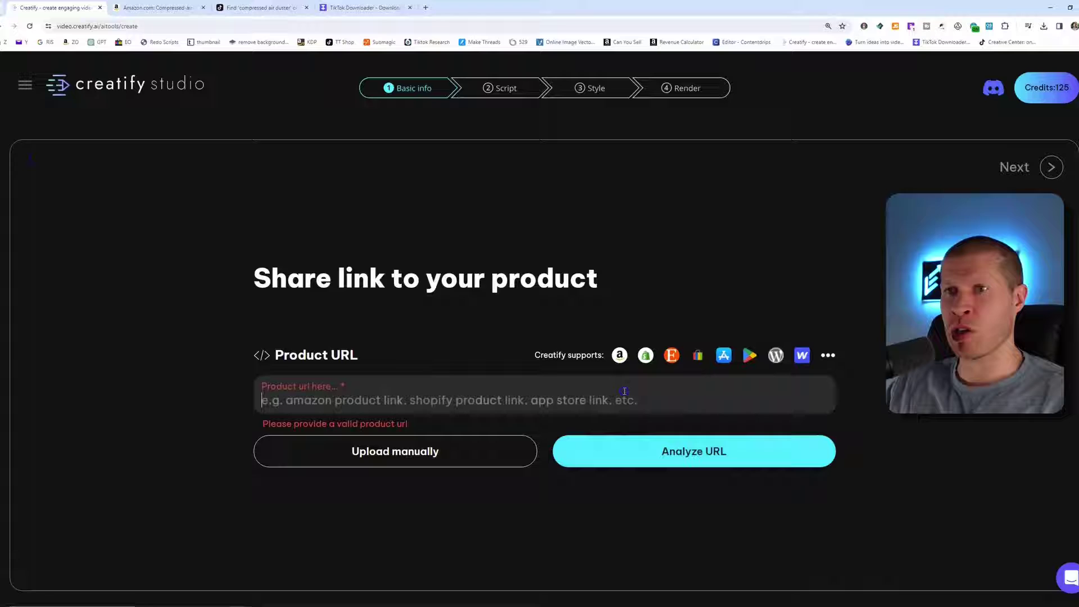
key(ctrl+v)
click(640, 448)
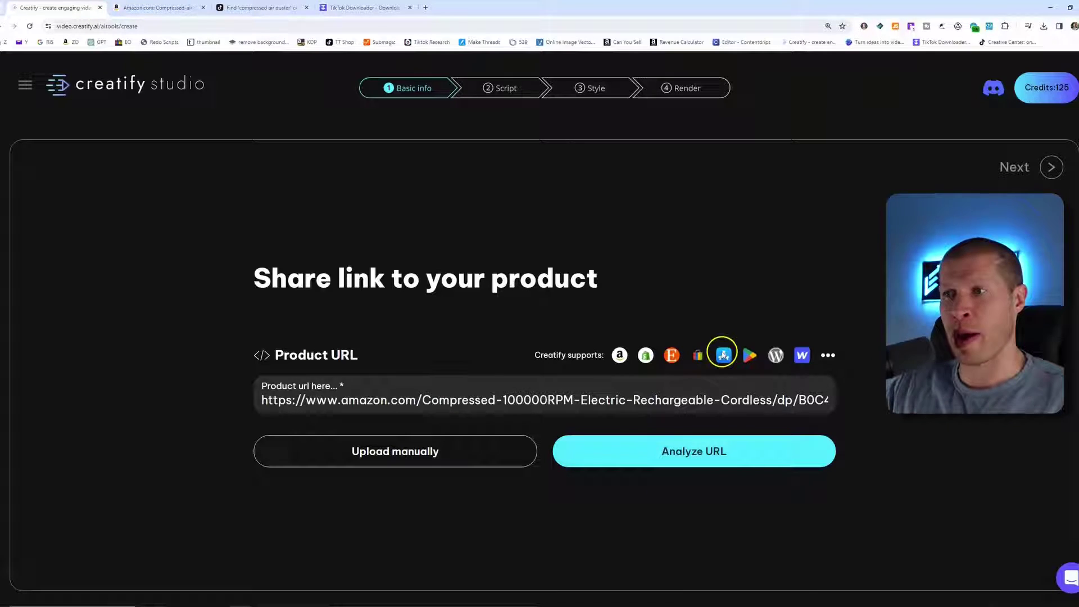
click(693, 449)
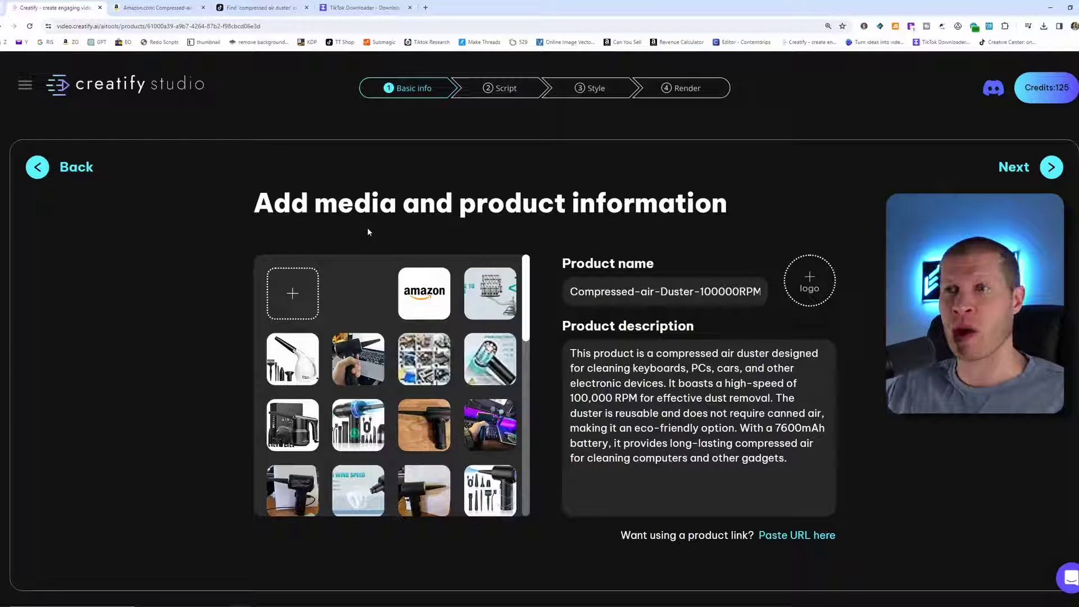
scroll(380, 377, down, 5)
scroll(378, 377, down, 3)
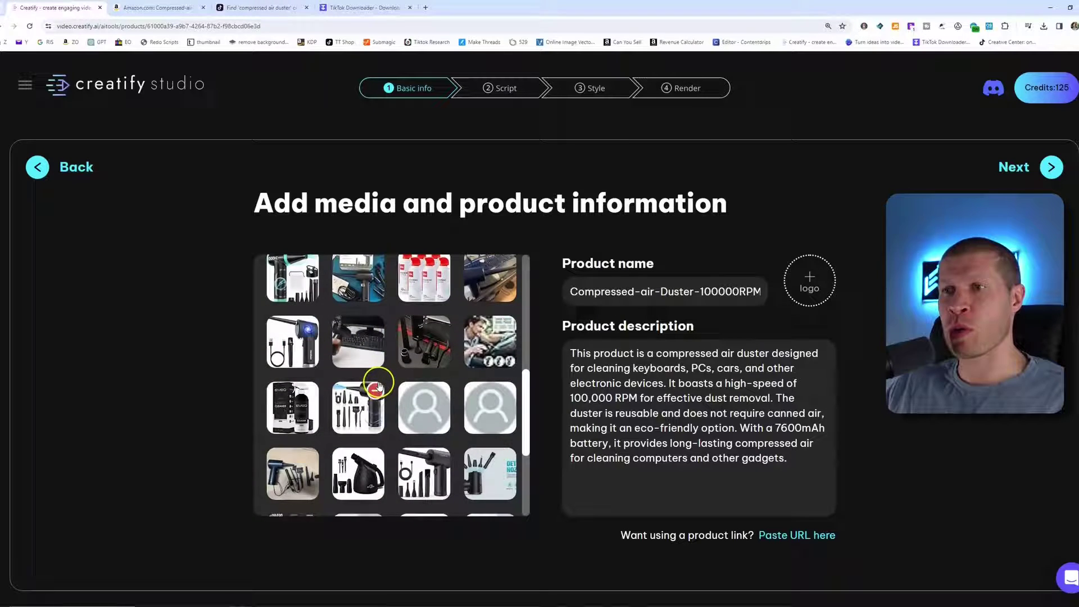
scroll(376, 385, down, 2)
scroll(373, 394, down, 1)
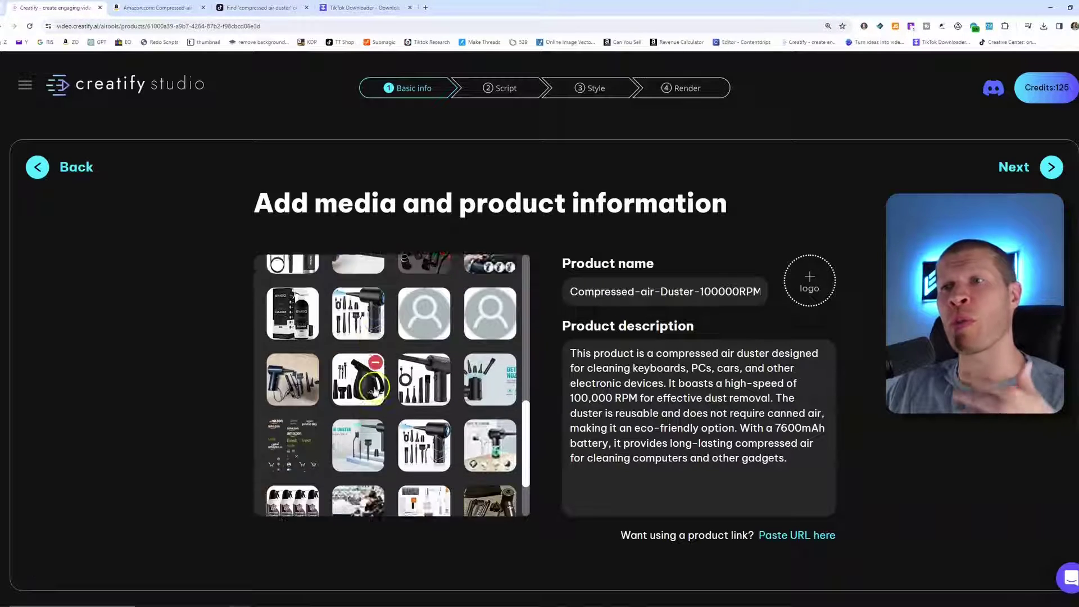
scroll(367, 392, down, 1)
scroll(421, 456, down, 1)
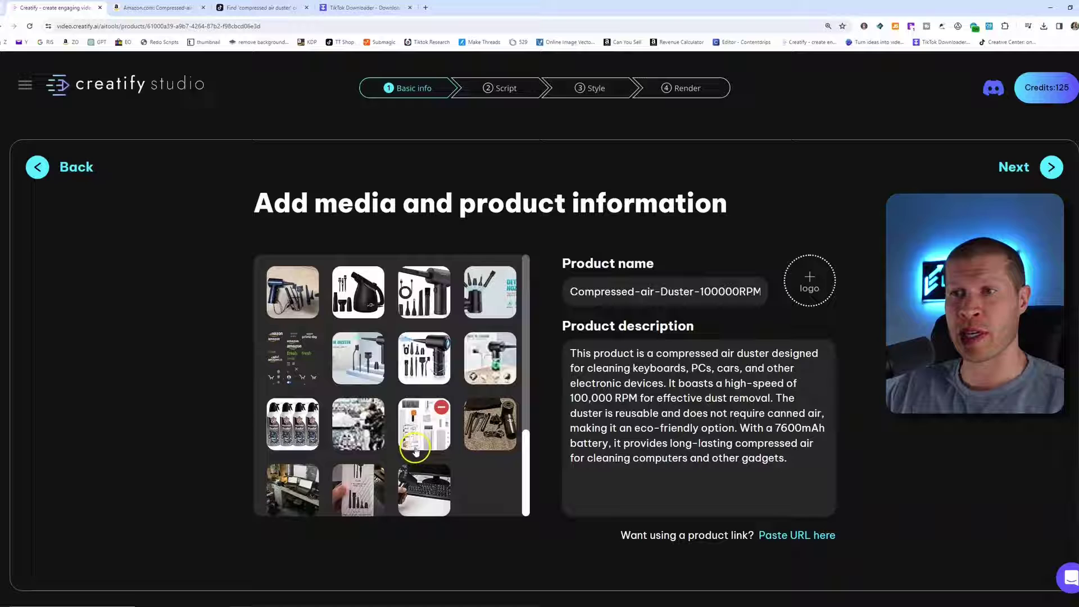
scroll(415, 451, up, 2)
scroll(409, 422, up, 2)
scroll(407, 413, up, 3)
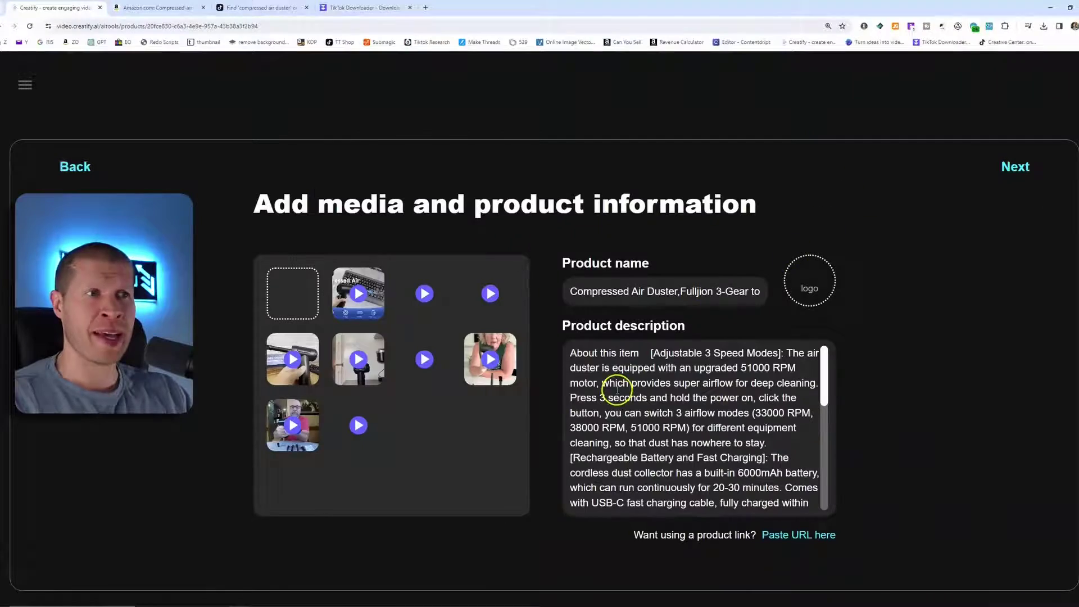
Advance to video settings, keeping 9:16 aspect ratio, 15 seconds and English.
click(1015, 168)
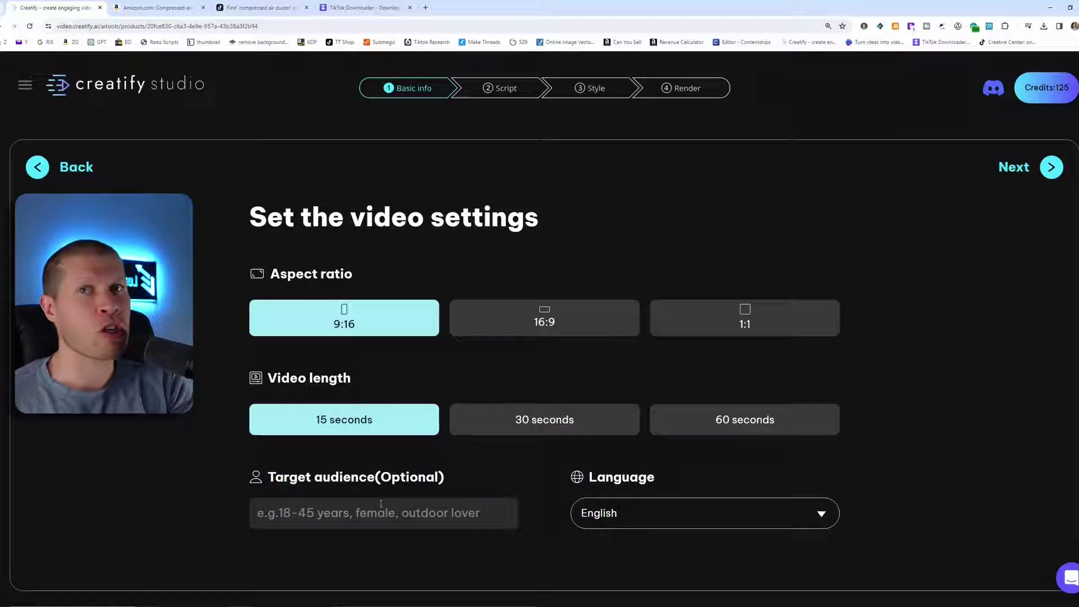
Generate AI script options for the Fulljion Electric Air Duster ad.
click(1031, 170)
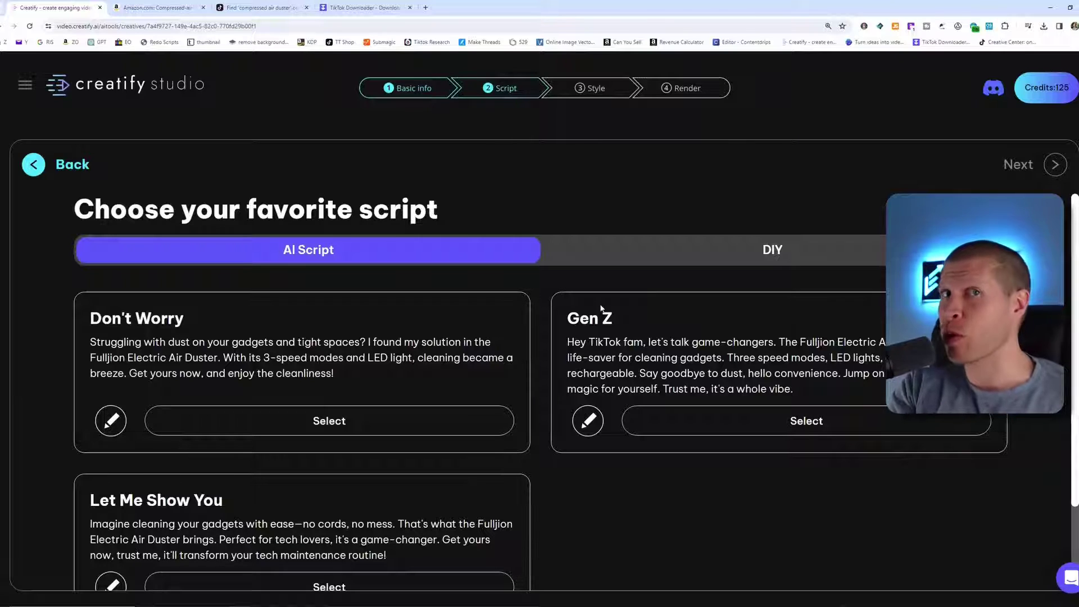
scroll(438, 287, down, 1)
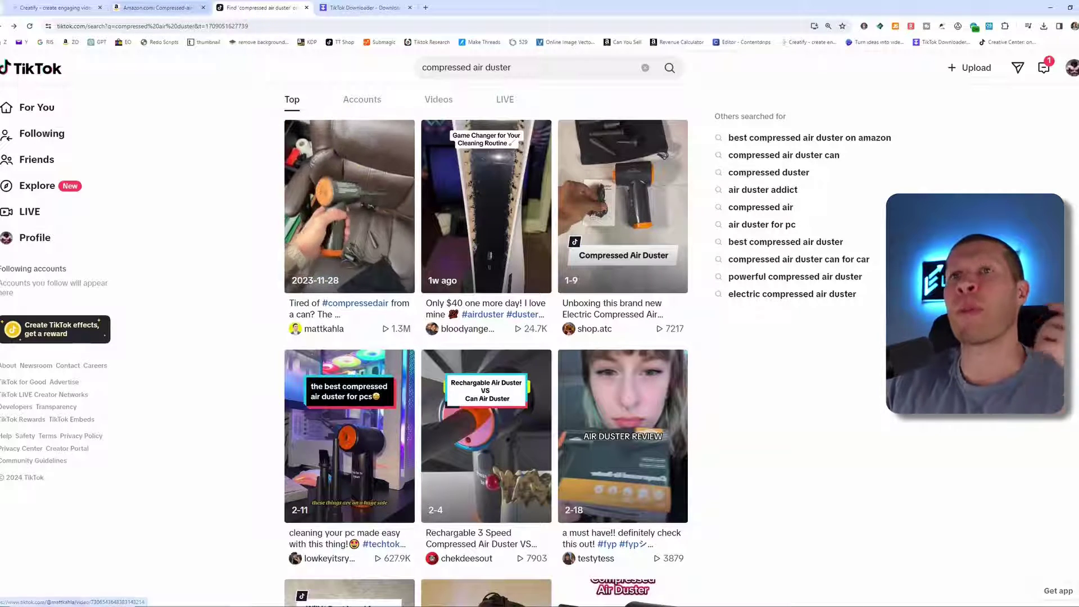
Return to Creatify and show the Don't Worry, Gen Z and Let Me Show You scripts.
click(87, 8)
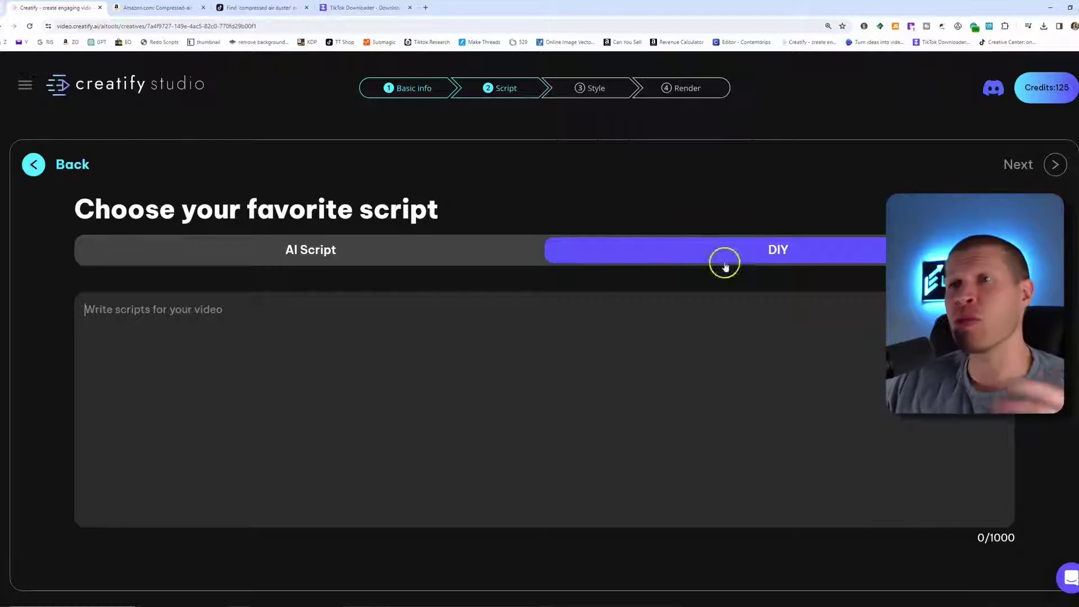
click(420, 260)
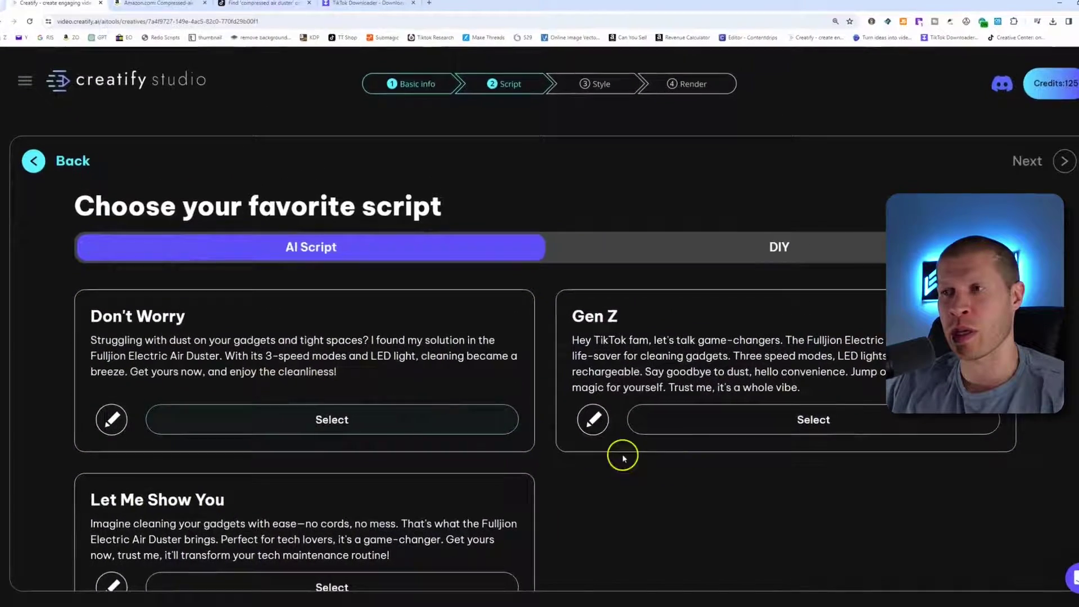
scroll(641, 464, down, 2)
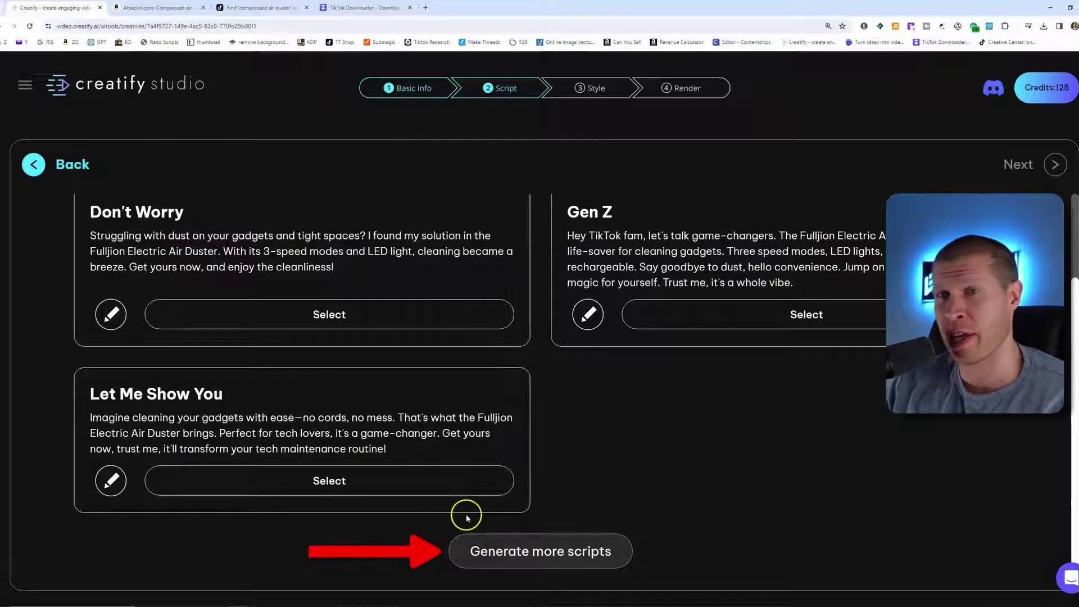
Generate more scripts, adding Music Starter, Problem-Solution and Emotional options.
click(506, 549)
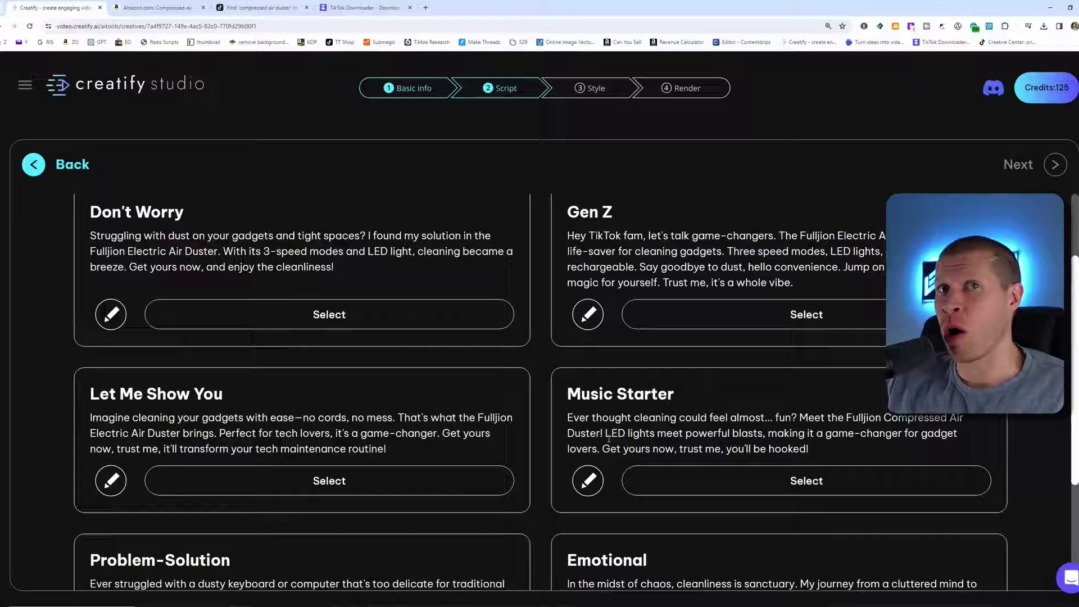
scroll(607, 432, down, 3)
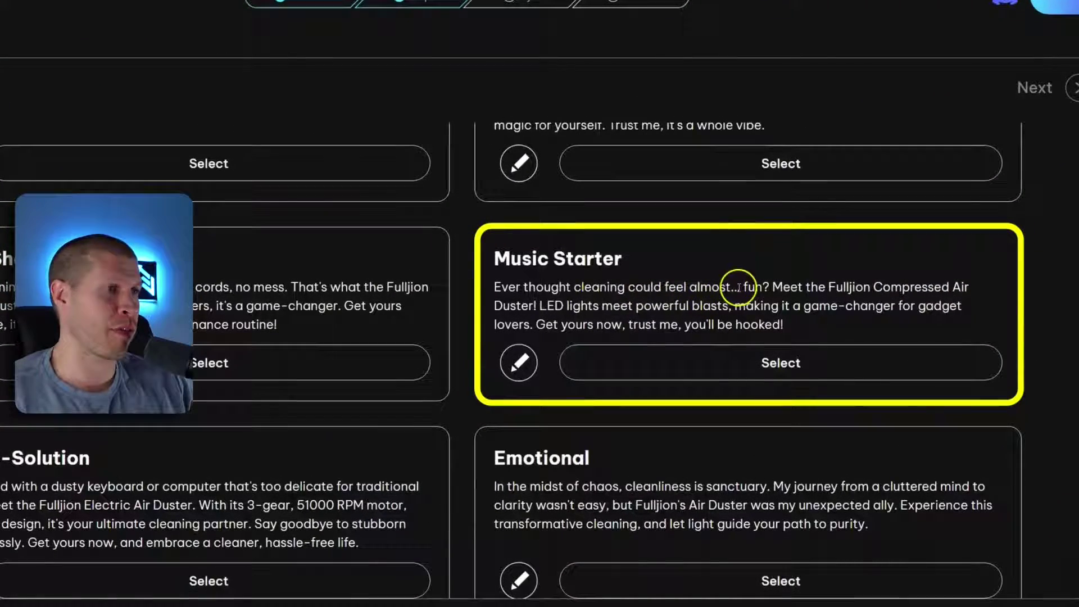
scroll(465, 465, down, 2)
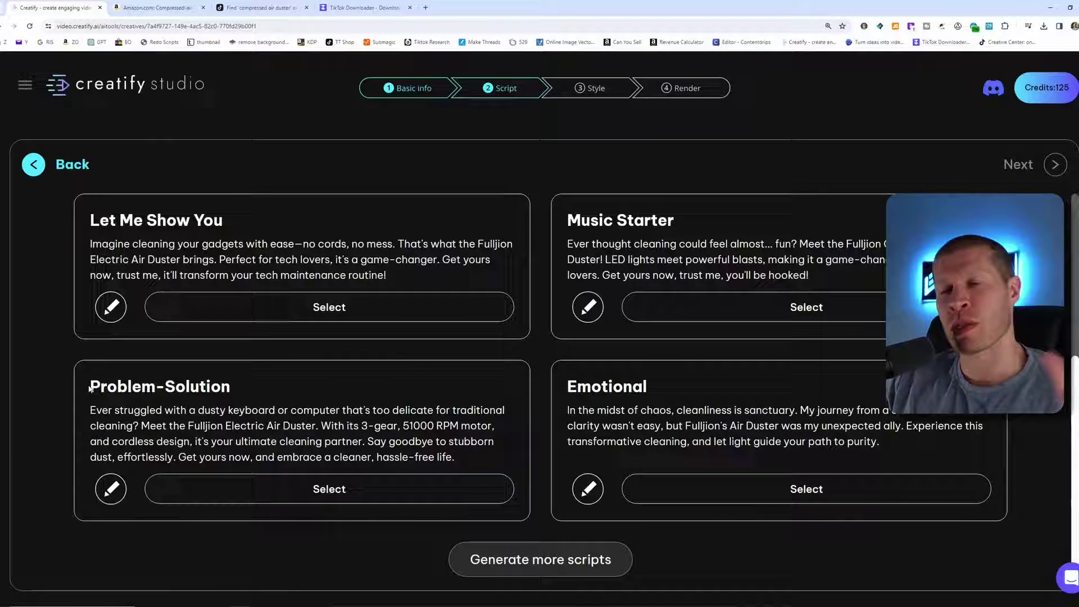
scroll(231, 355, up, 2)
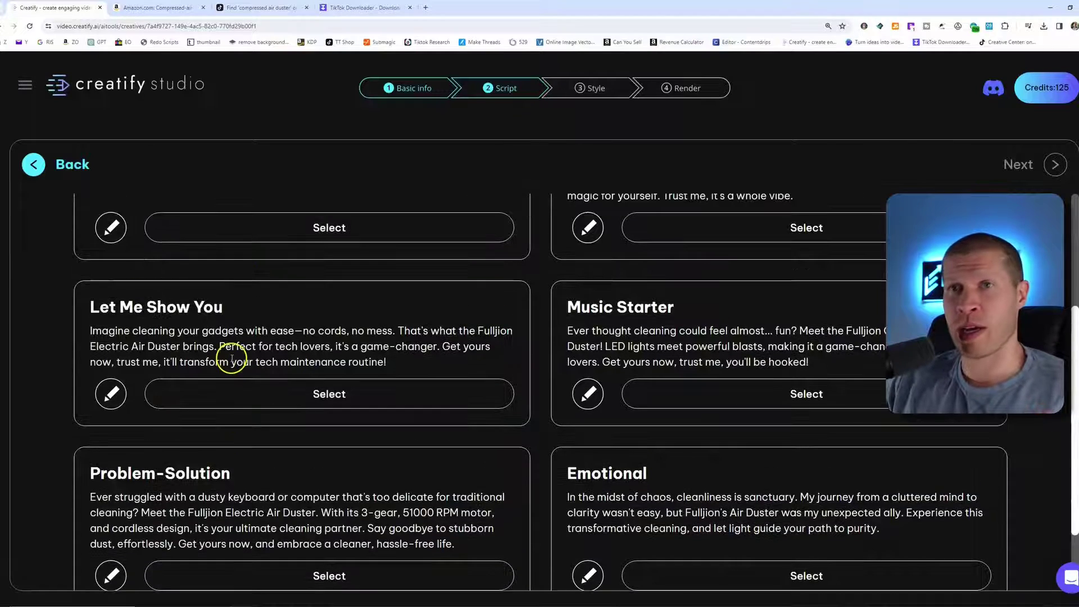
scroll(210, 379, down, 2)
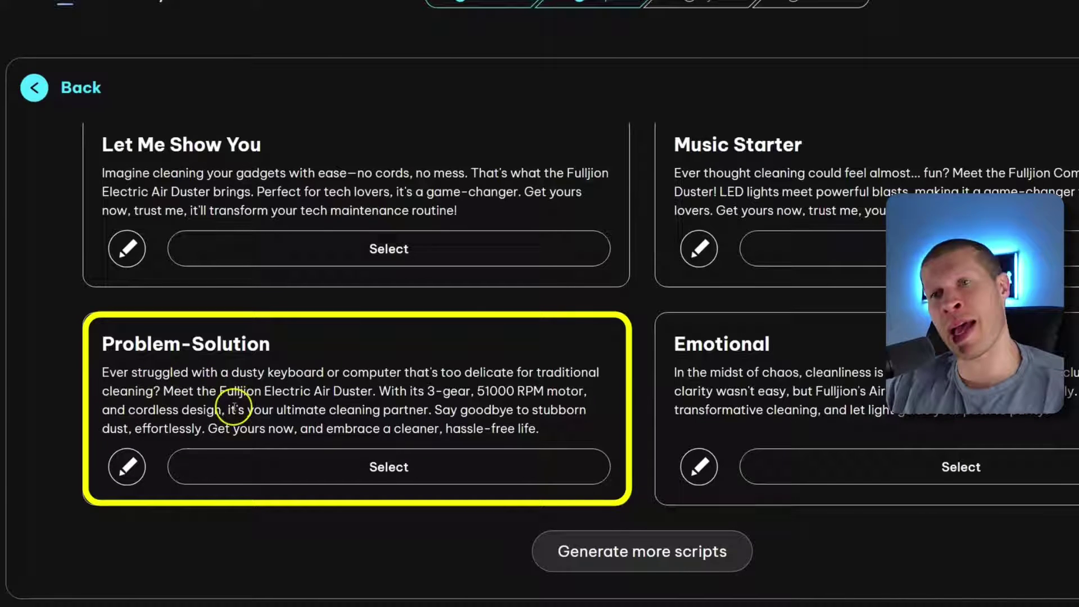
Edit the Problem-Solution script's opening words, delete its closing sentence, and select it.
click(127, 467)
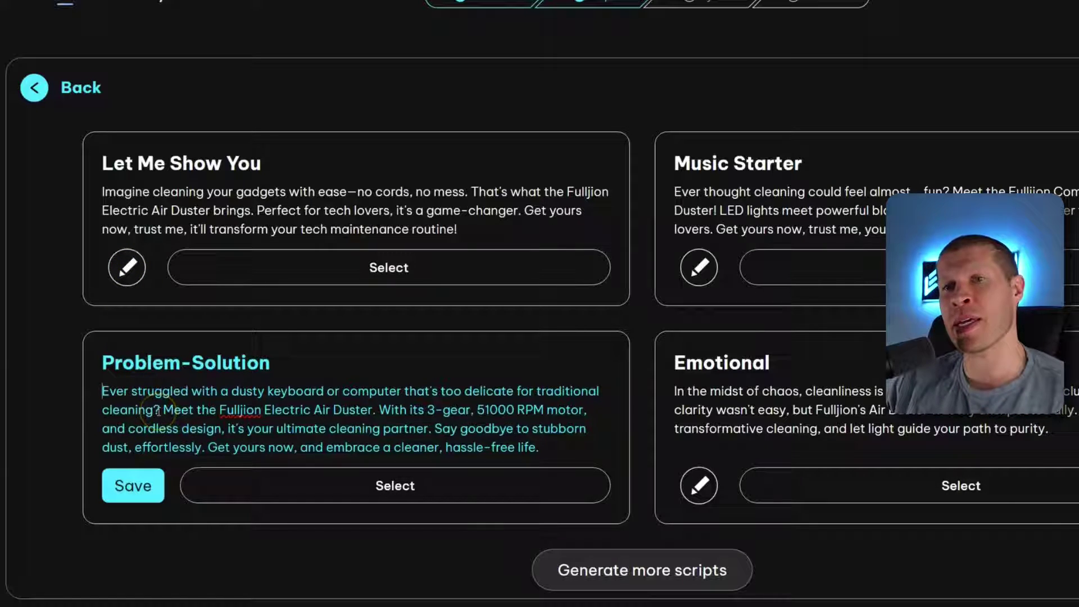
drag(162, 410, 226, 414)
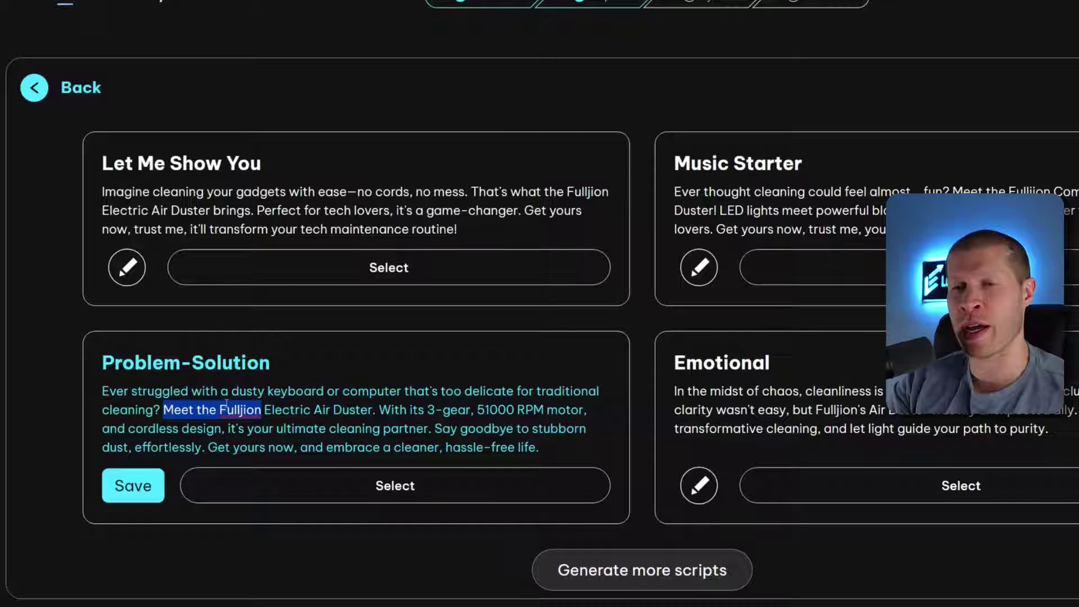
text(Enter the Co)
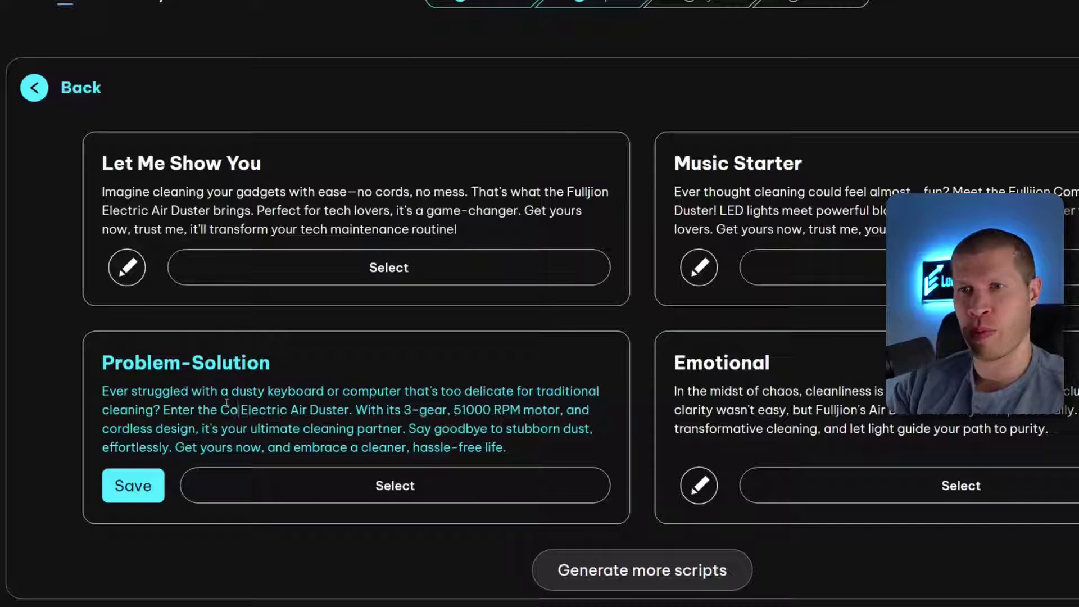
text(mpressed)
click(413, 408)
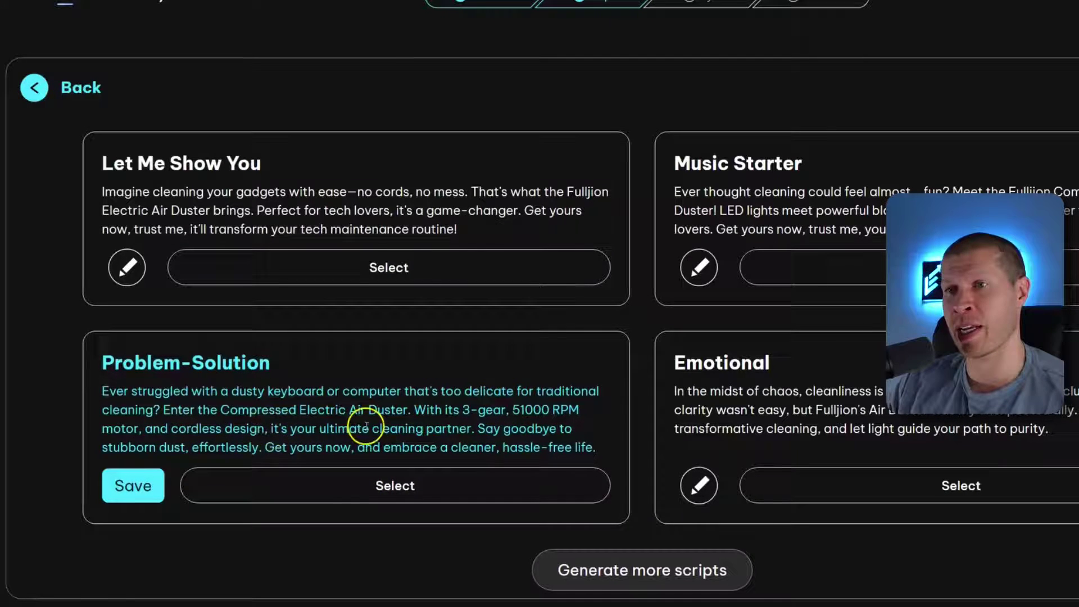
drag(473, 428, 595, 447)
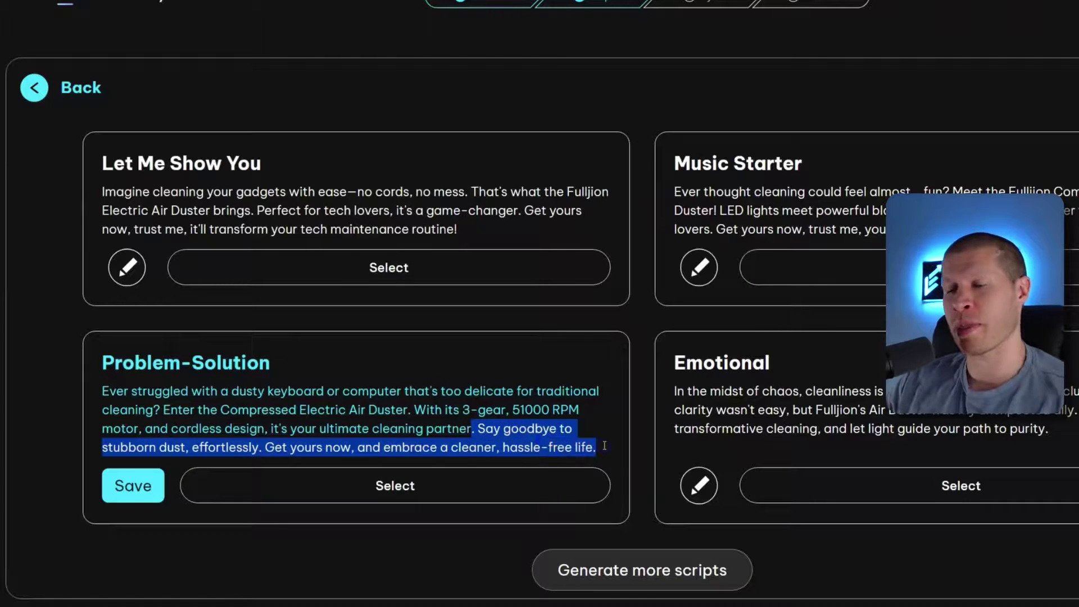
key(BackSpace)
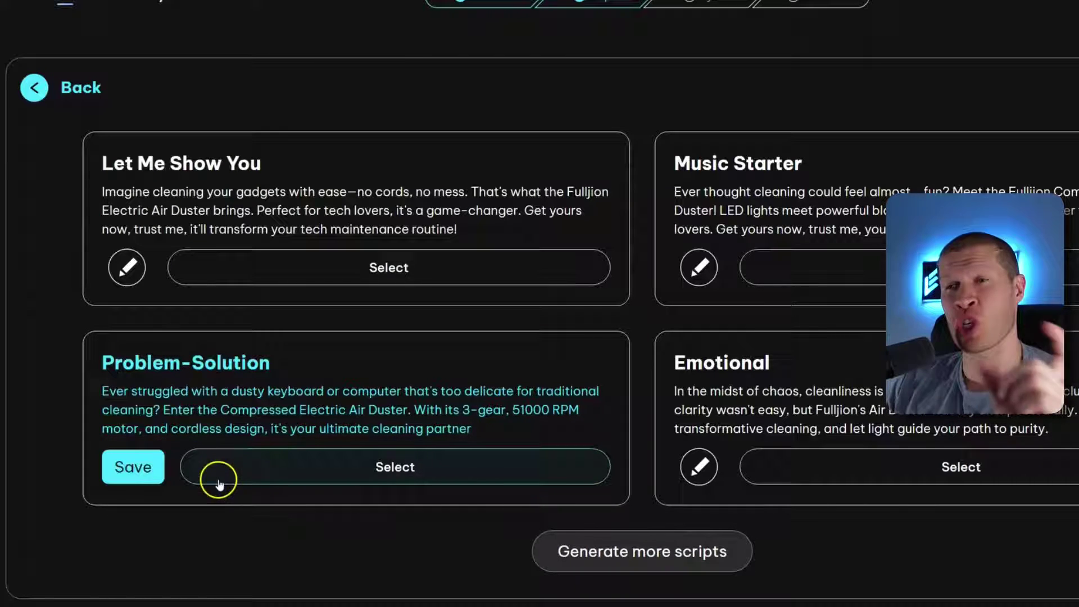
click(255, 474)
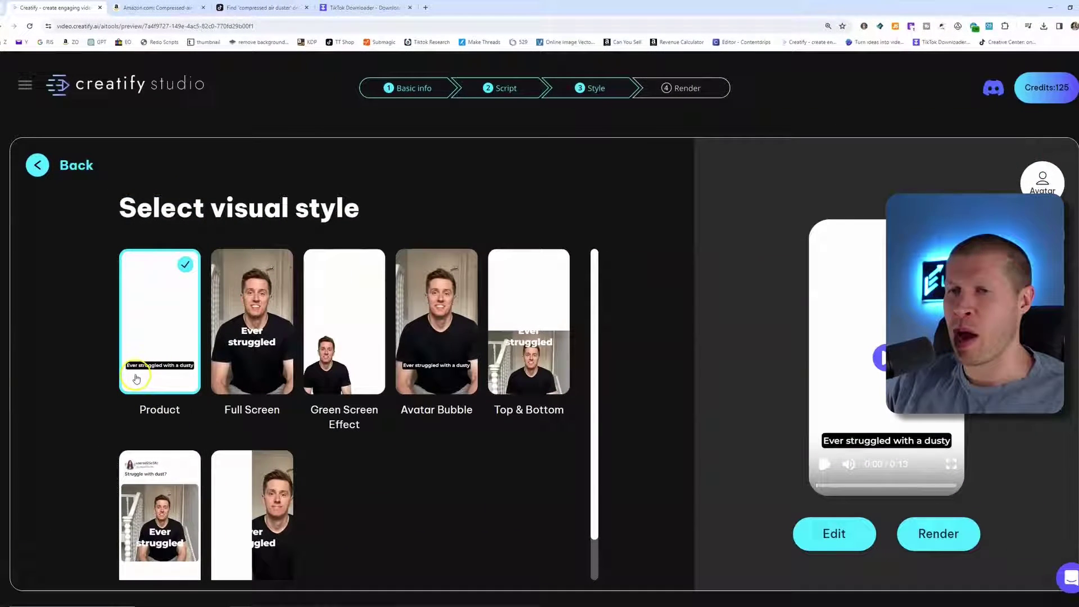
Try the Green Screen Effect visual style, then return to the Product style.
click(333, 371)
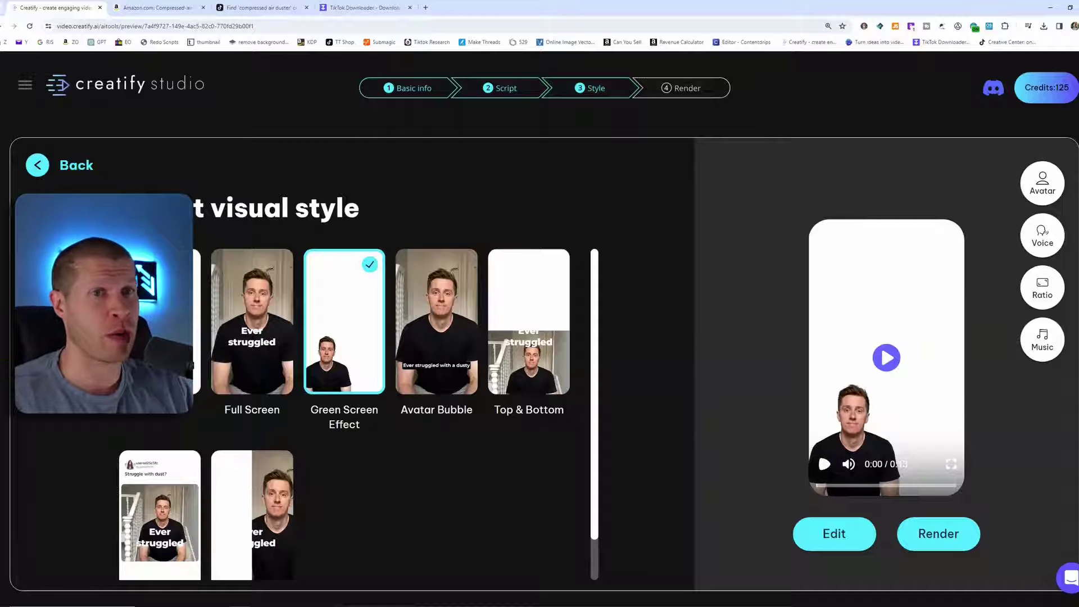
click(152, 332)
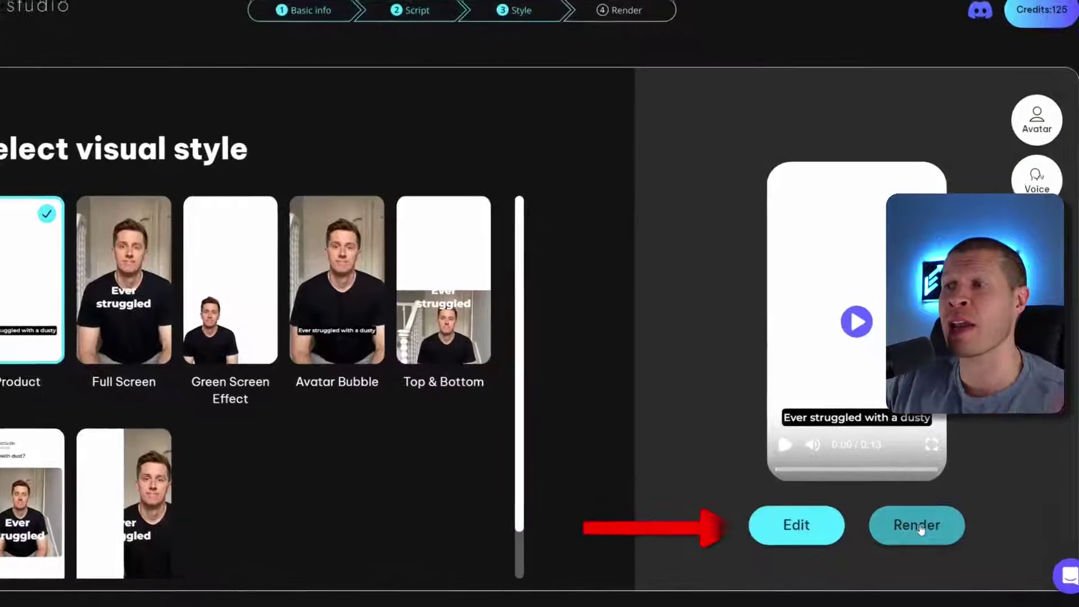
Open the ad in the video editor and mute the background music track.
click(833, 534)
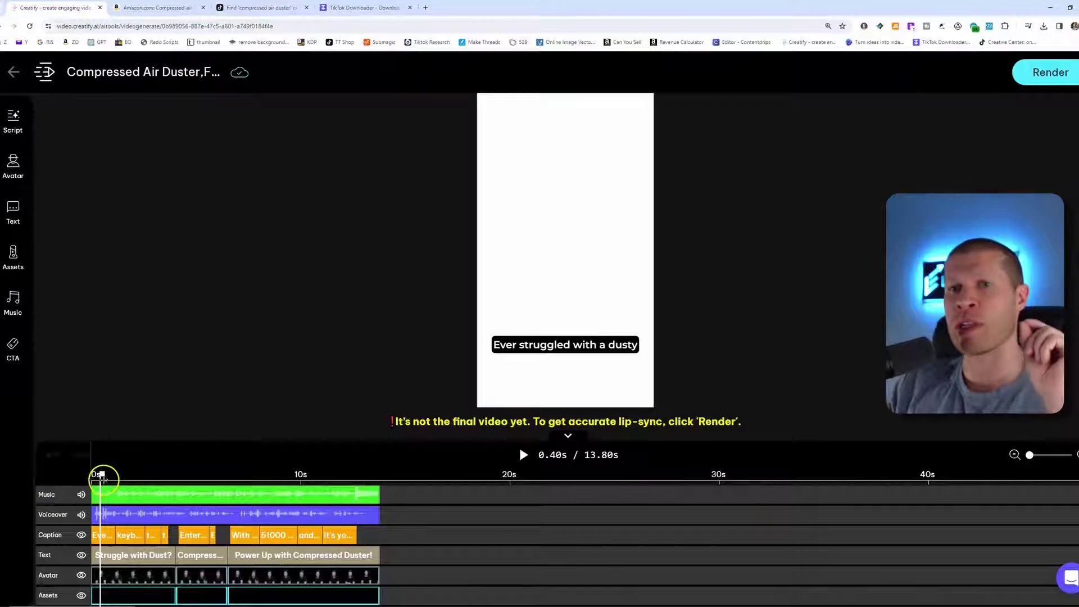
click(81, 494)
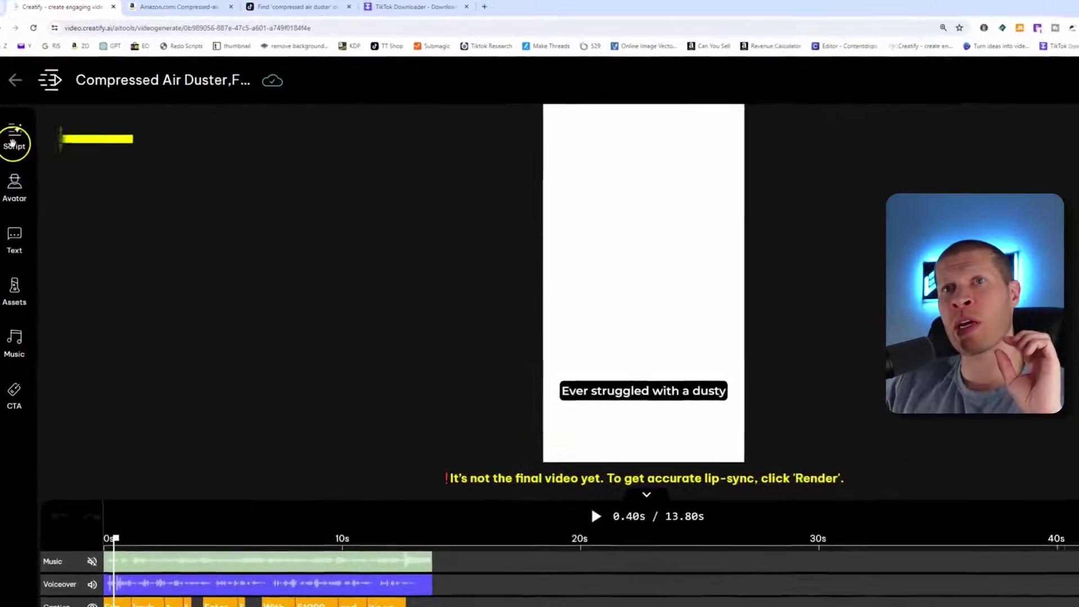
In Script settings, try the cyan all-caps captions, then apply the red all-caps style.
click(13, 125)
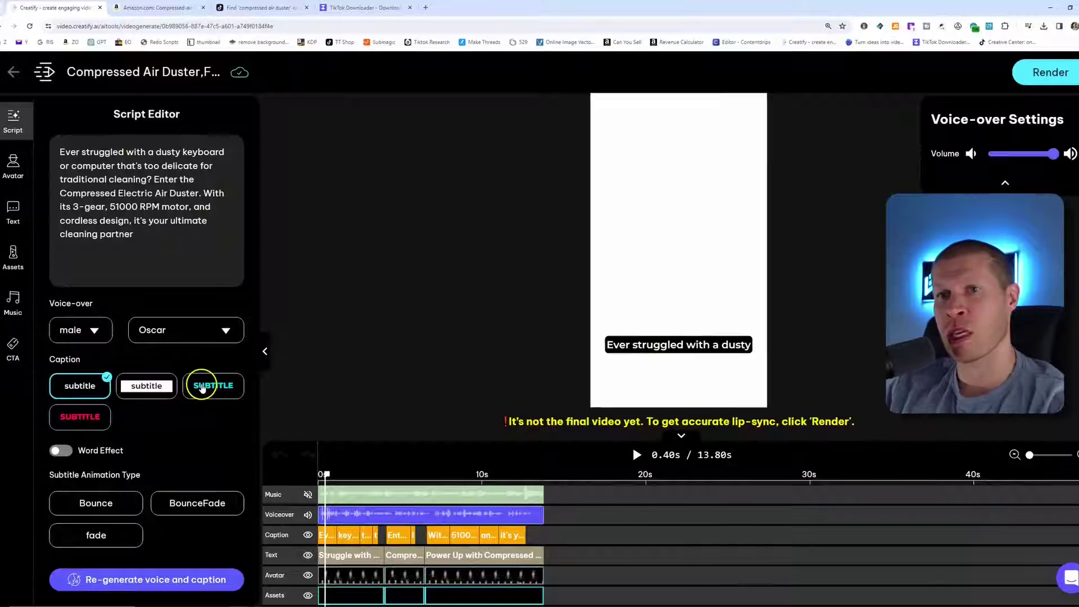
click(206, 383)
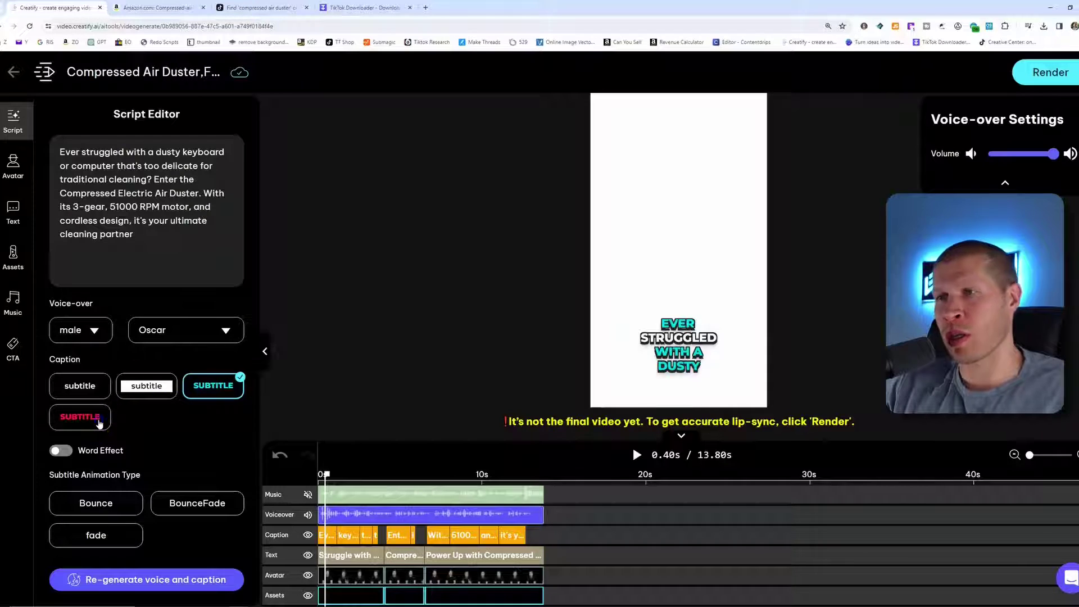
click(95, 417)
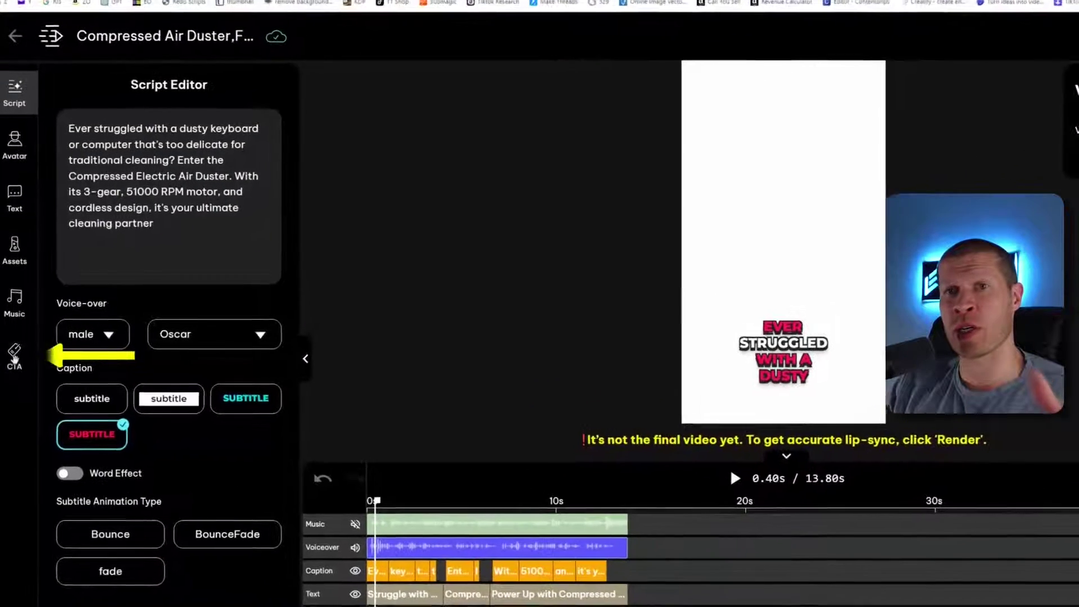
Set the call-to-action text to 'Now $30' and browse Important Pictures for a brand logo.
click(13, 350)
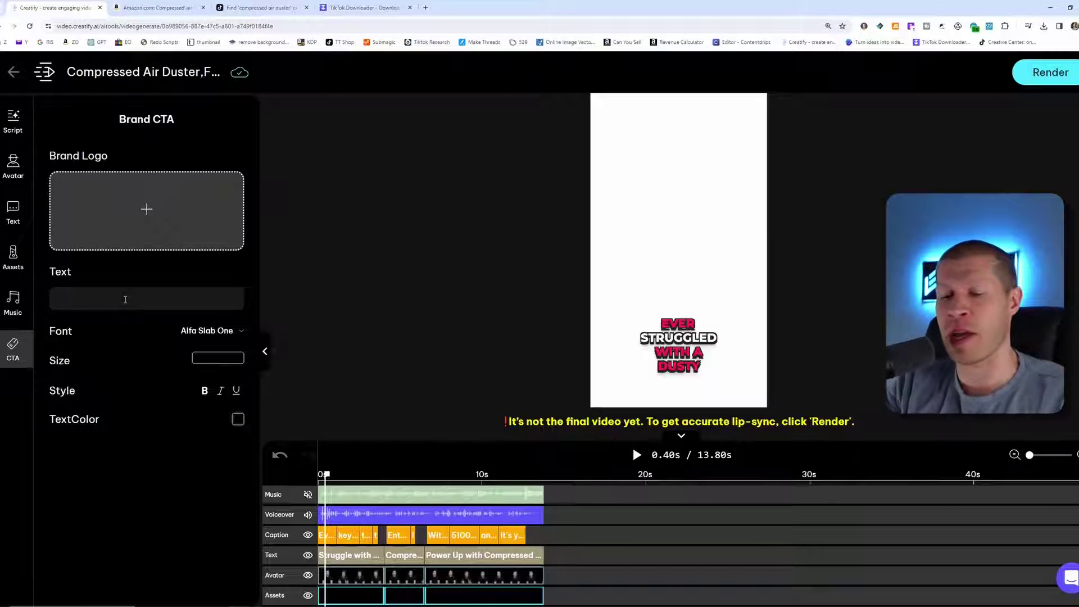
click(125, 300)
text(On sale o)
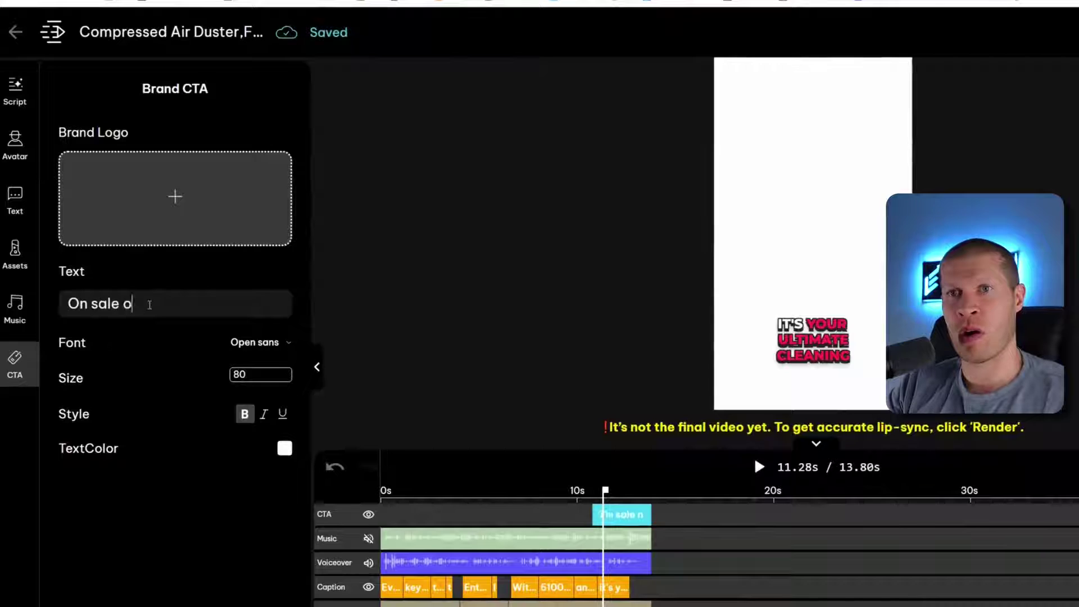
text(n the tiktok shop )
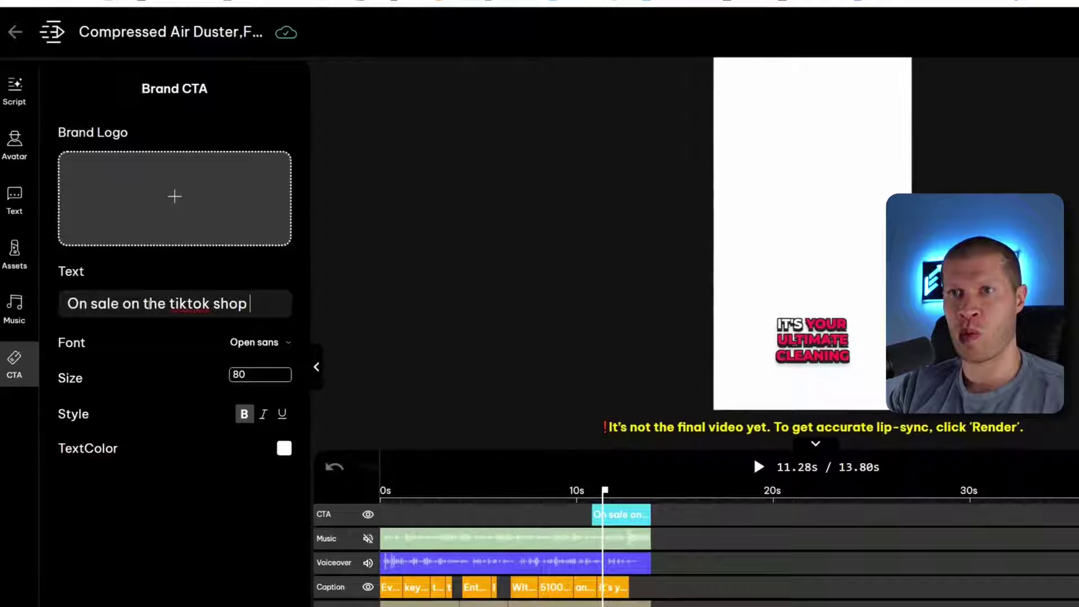
text(le supplies la)
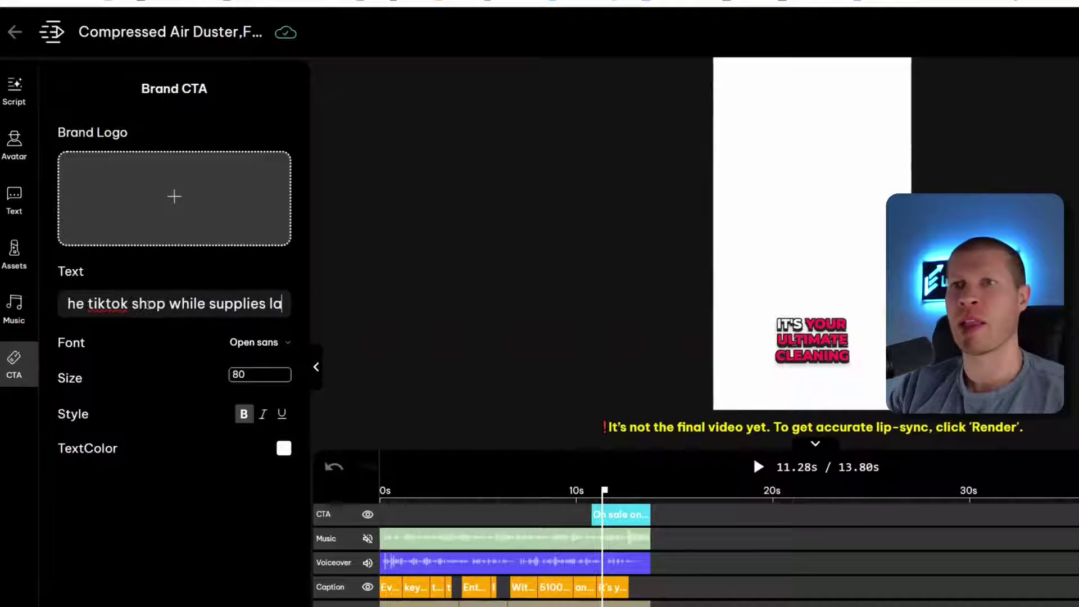
text(st)
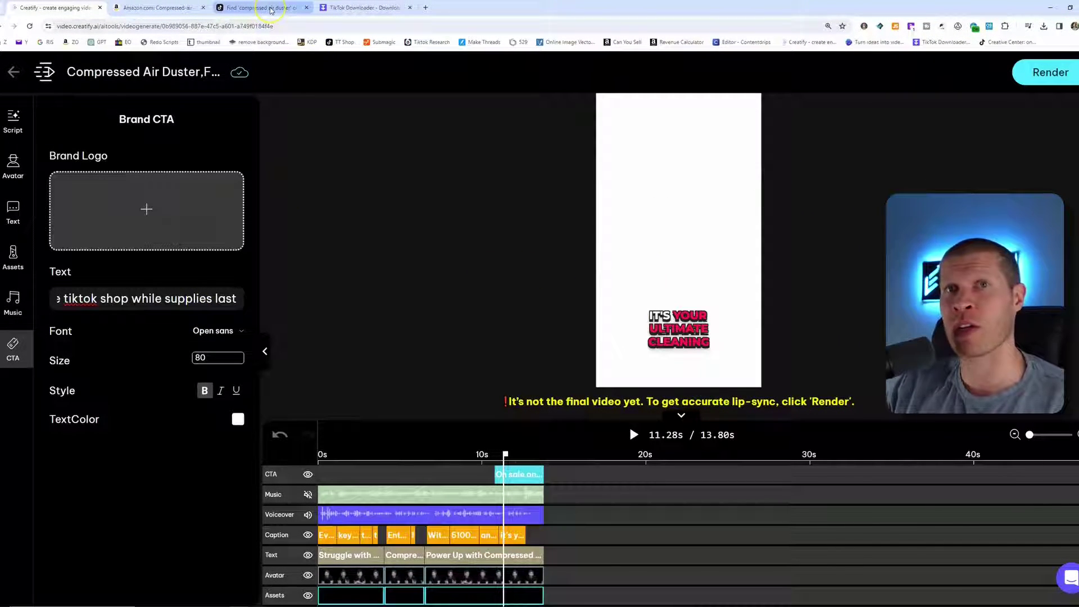
mouse_move(262, 8)
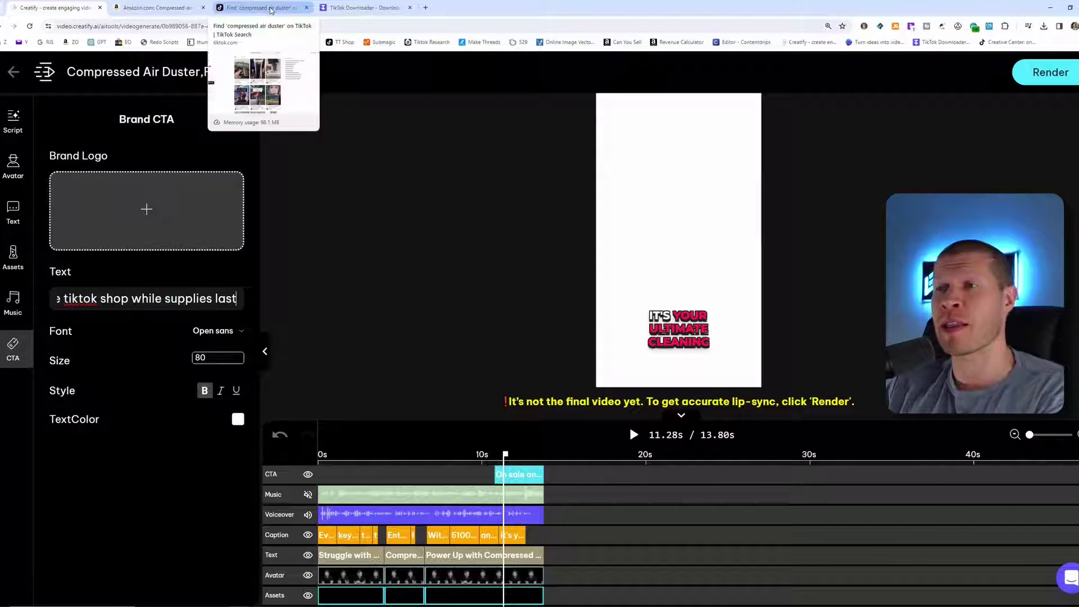
drag(169, 211, 232, 299)
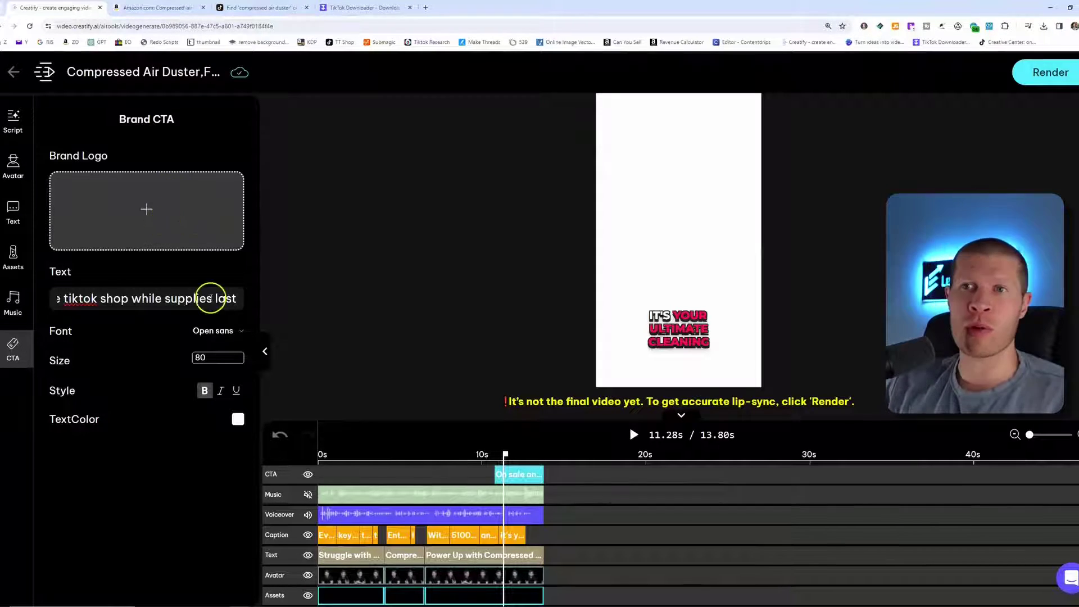
text(Now)
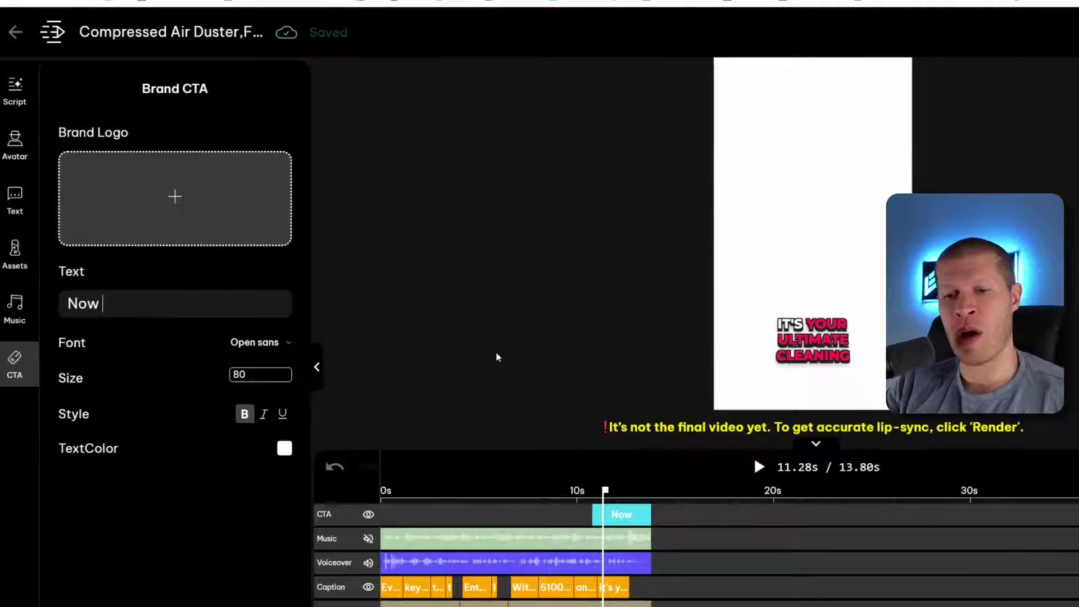
text( $)
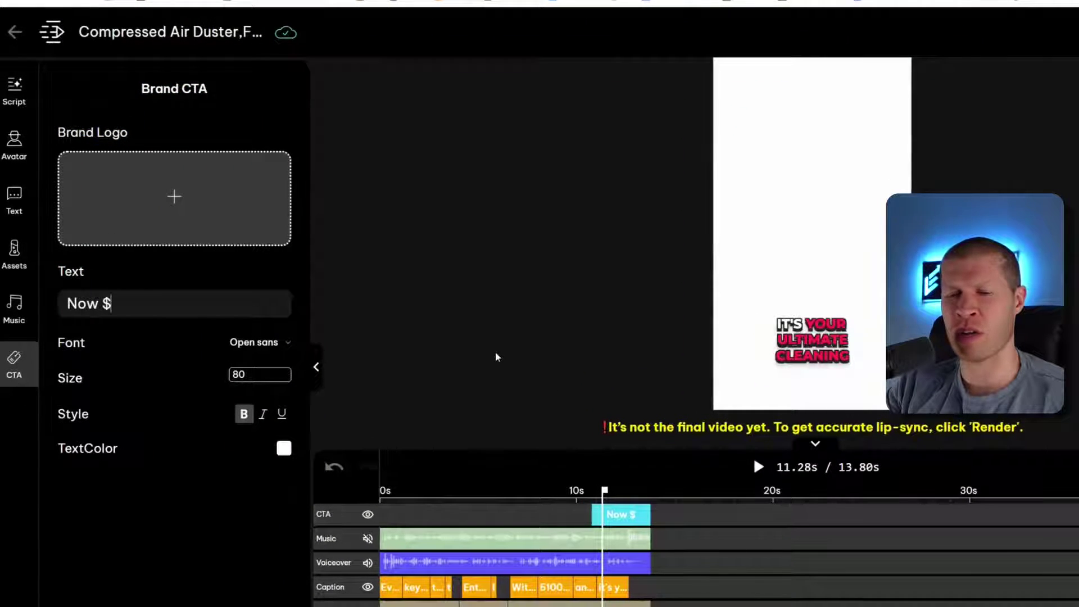
text(30)
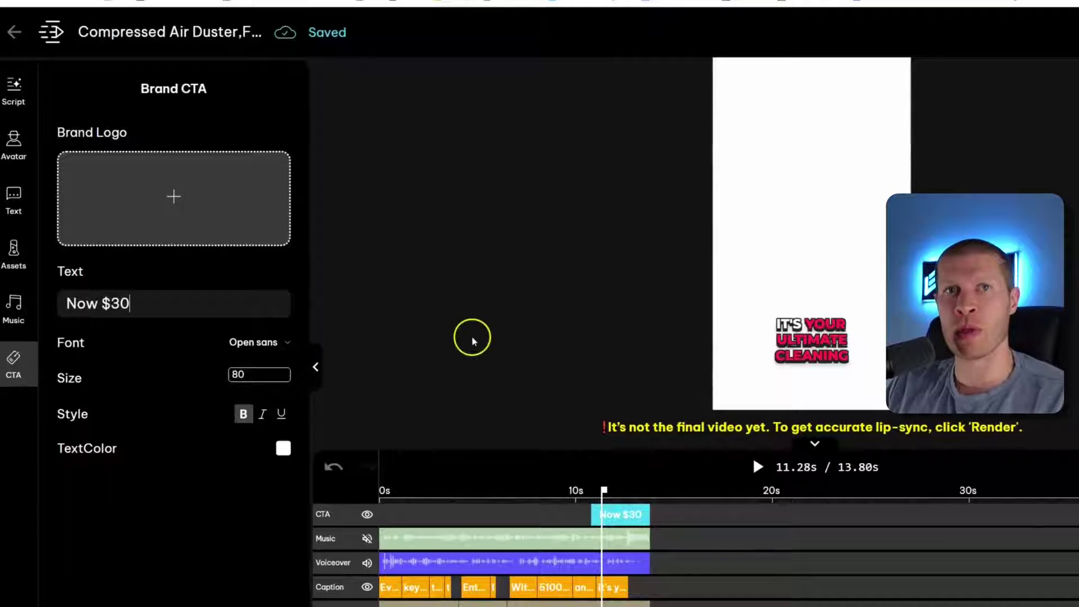
click(207, 219)
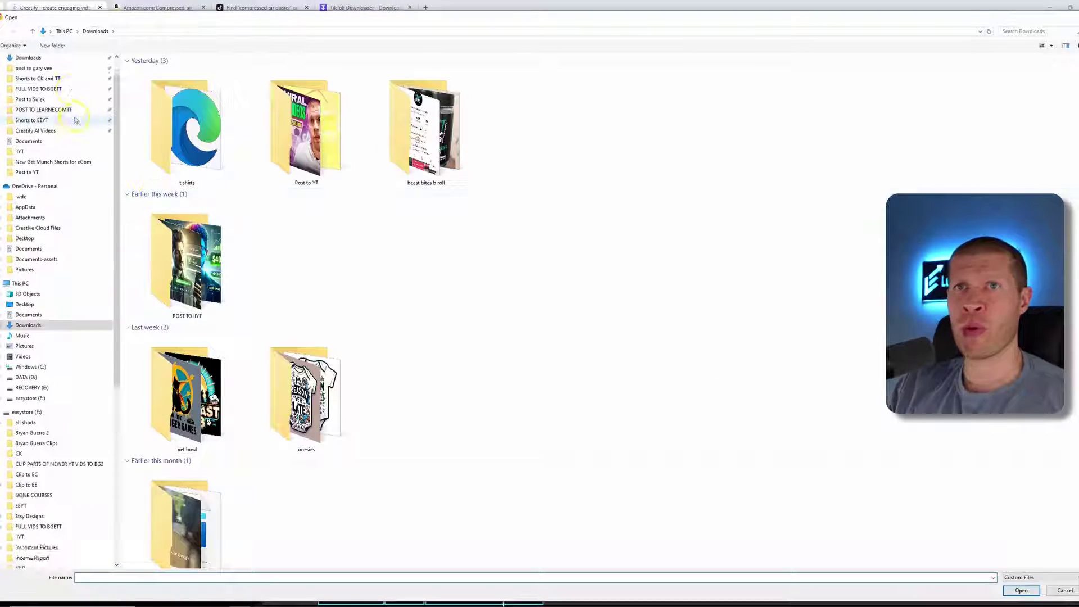
scroll(59, 127, up, 3)
click(37, 76)
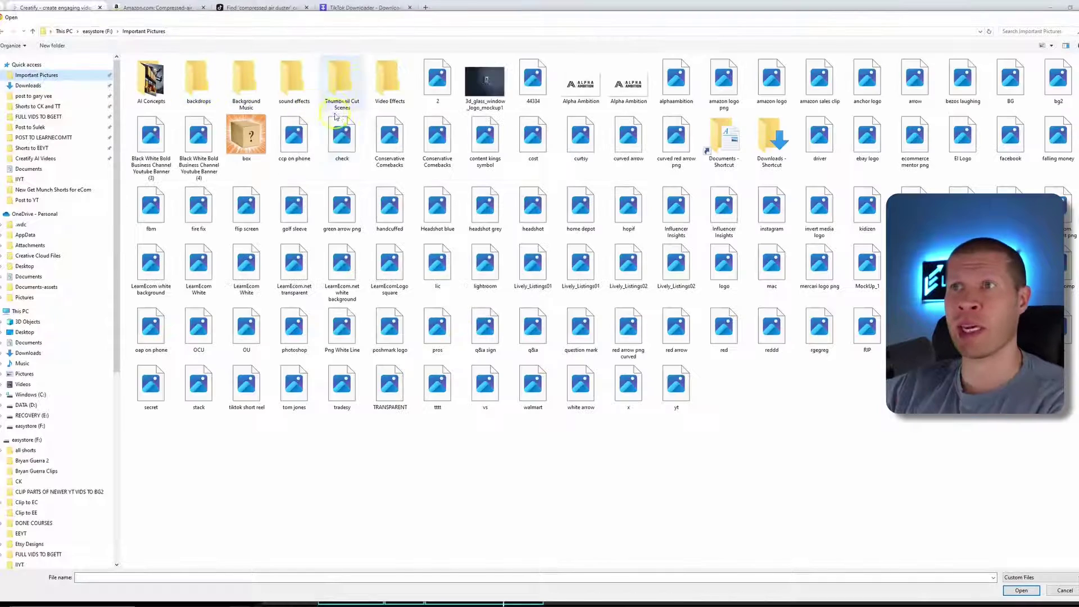
Upload the red arrow logo below the CTA and change the text to 'Now Just $30'.
double_click(462, 164)
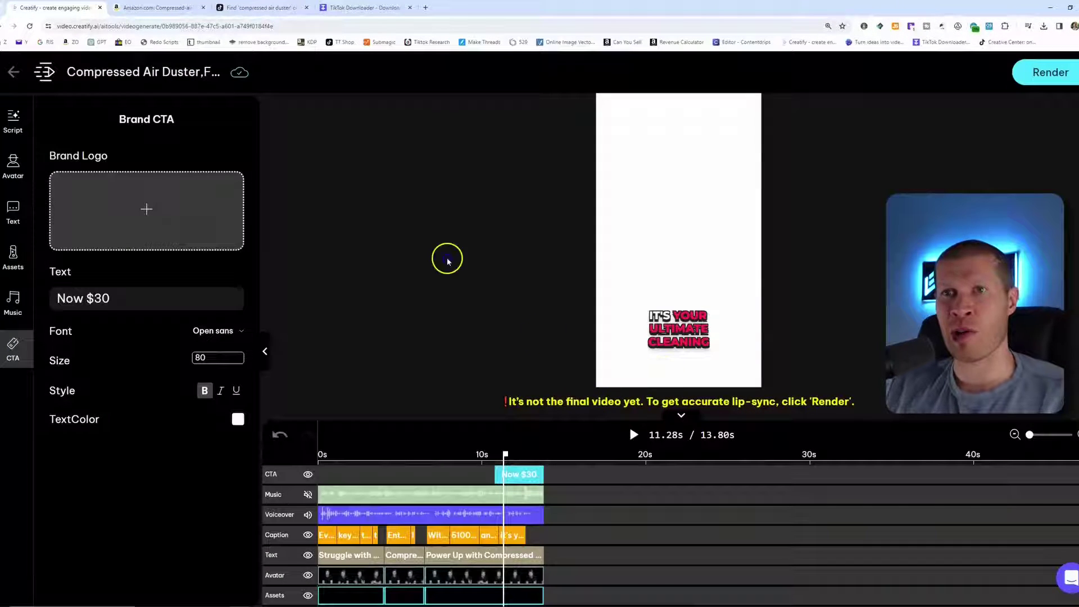
click(668, 194)
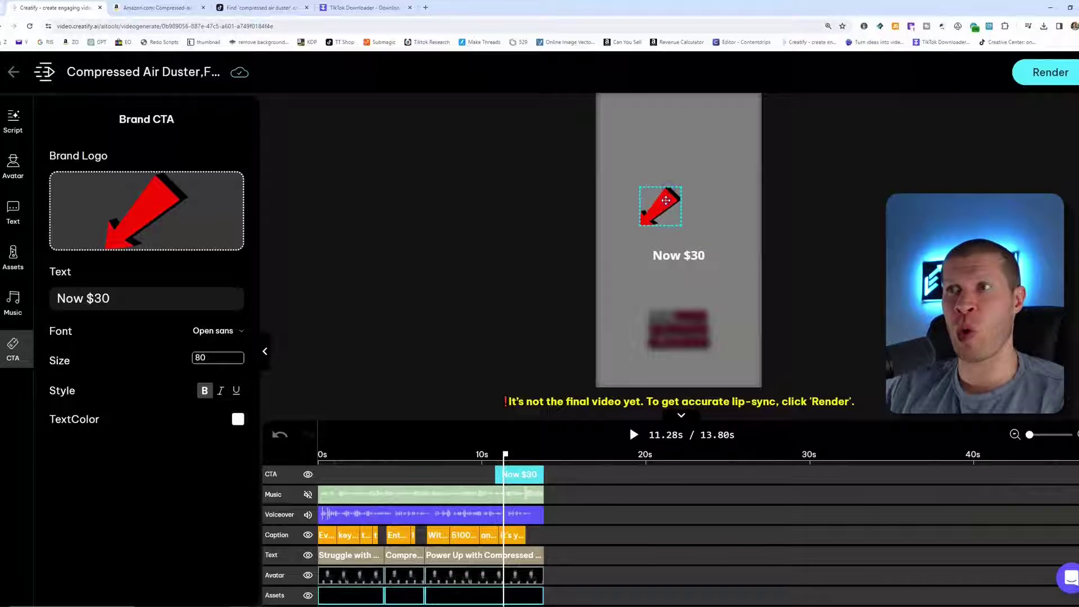
drag(668, 187, 685, 272)
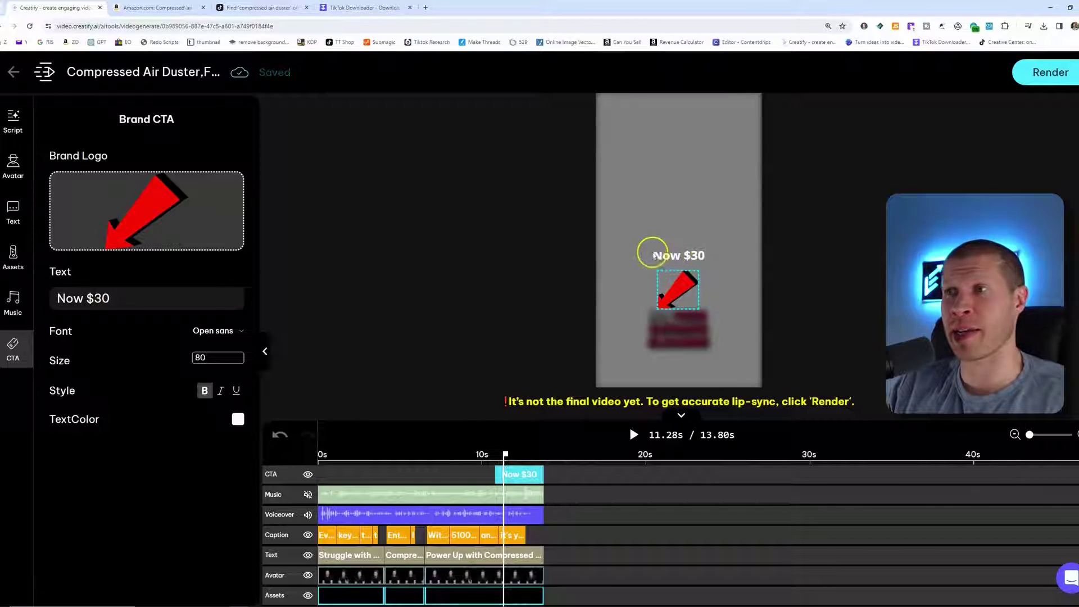
click(84, 299)
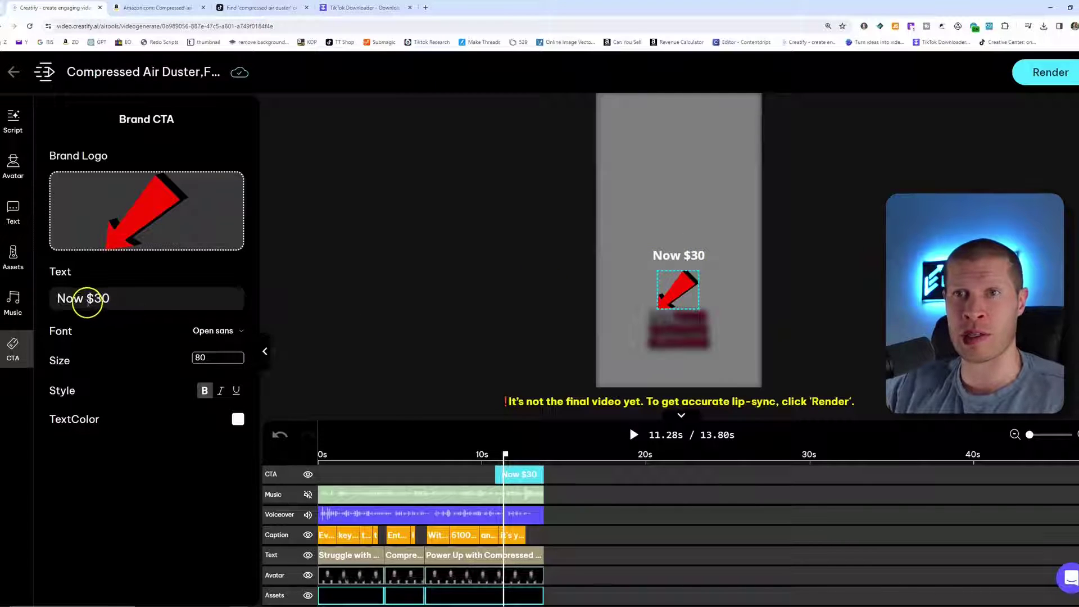
text(Just)
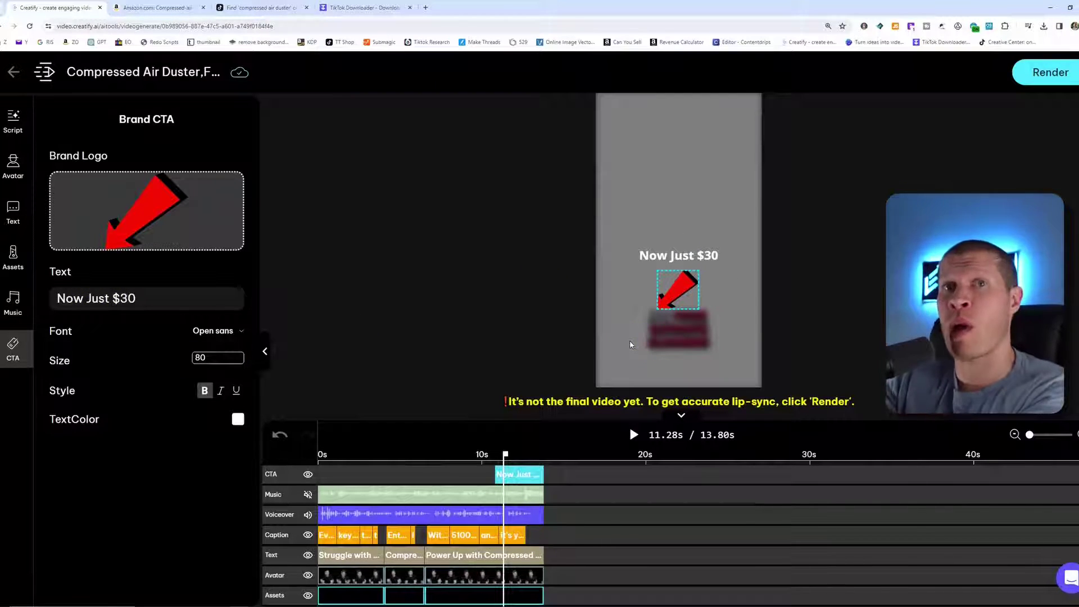
click(630, 344)
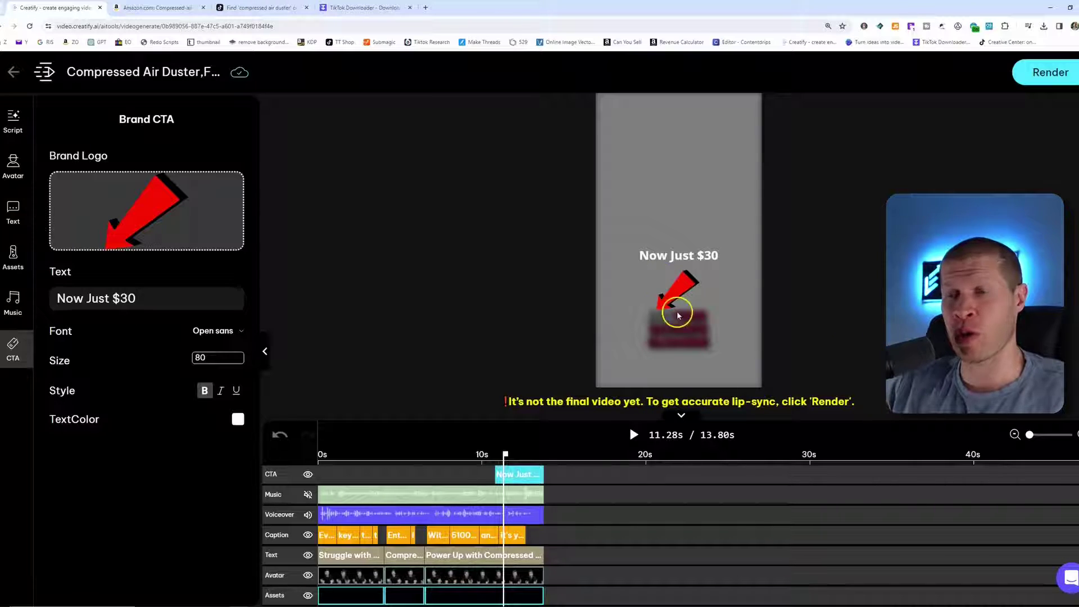
Trim the 'Now Just $30' CTA clip on the timeline so it starts later.
click(500, 473)
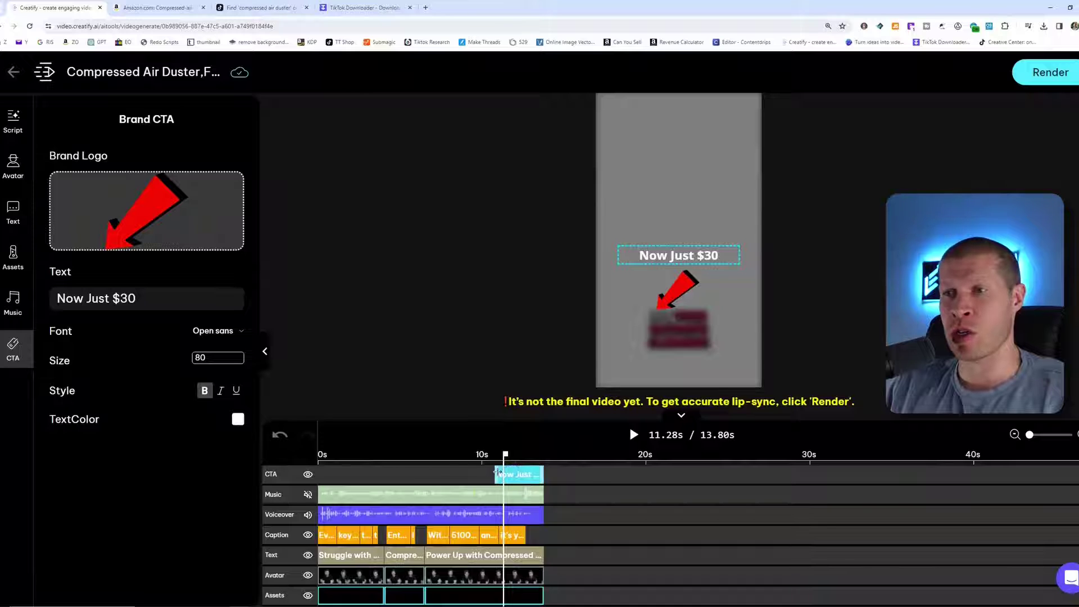
drag(500, 474, 511, 473)
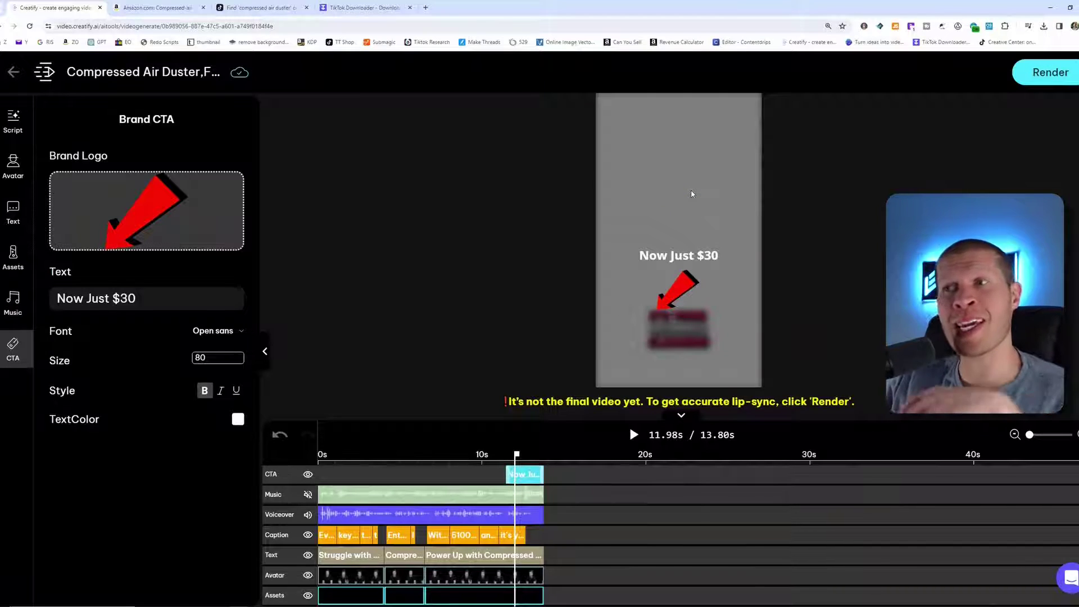
click(507, 473)
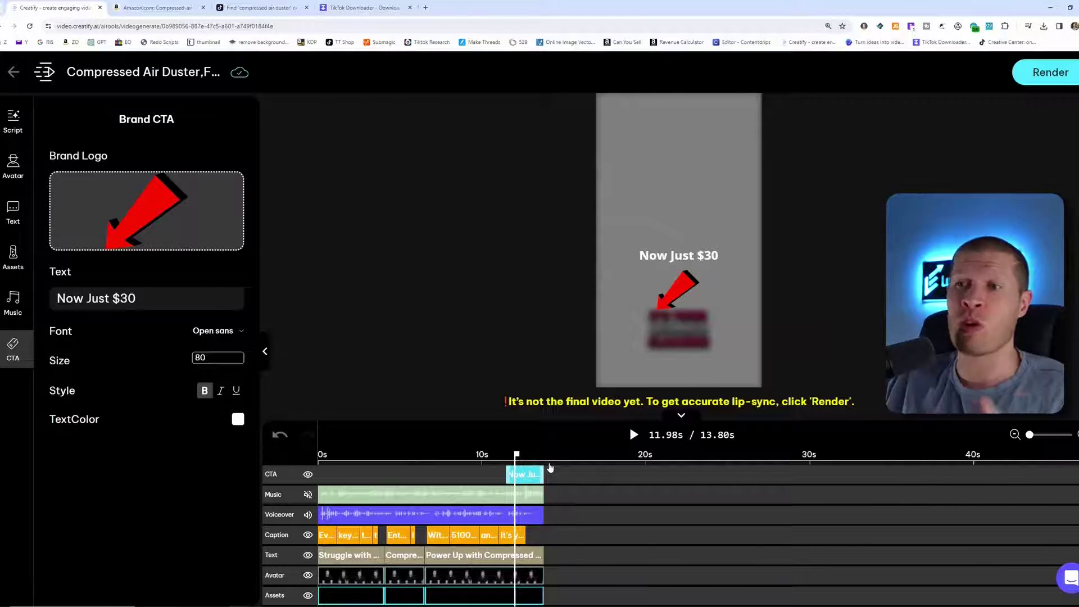
click(541, 482)
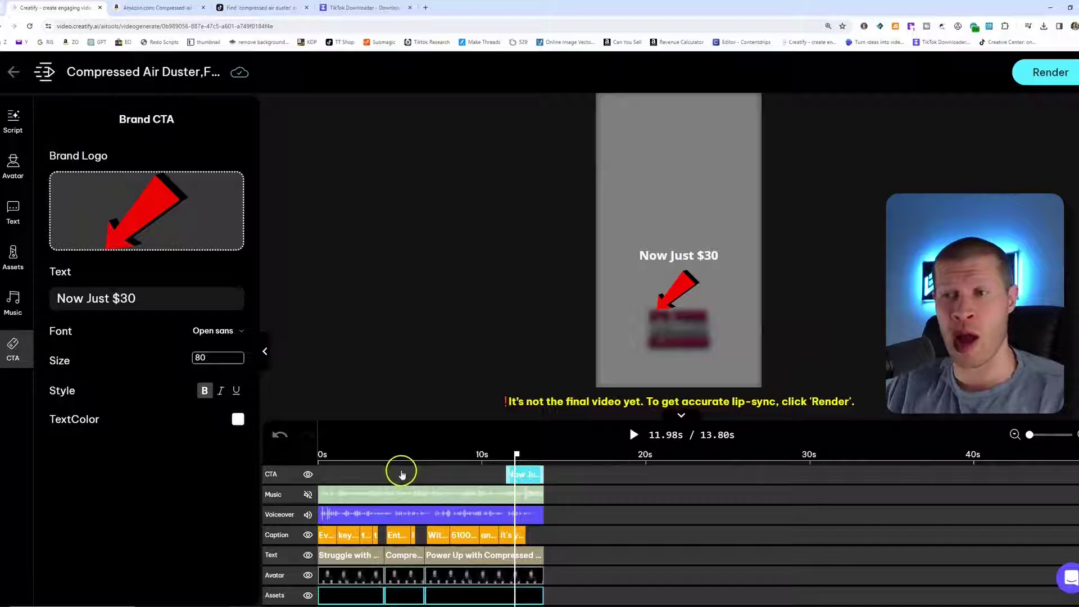
Open the Assets library, step through the B-roll clips, and fill the last slot with a video.
click(375, 596)
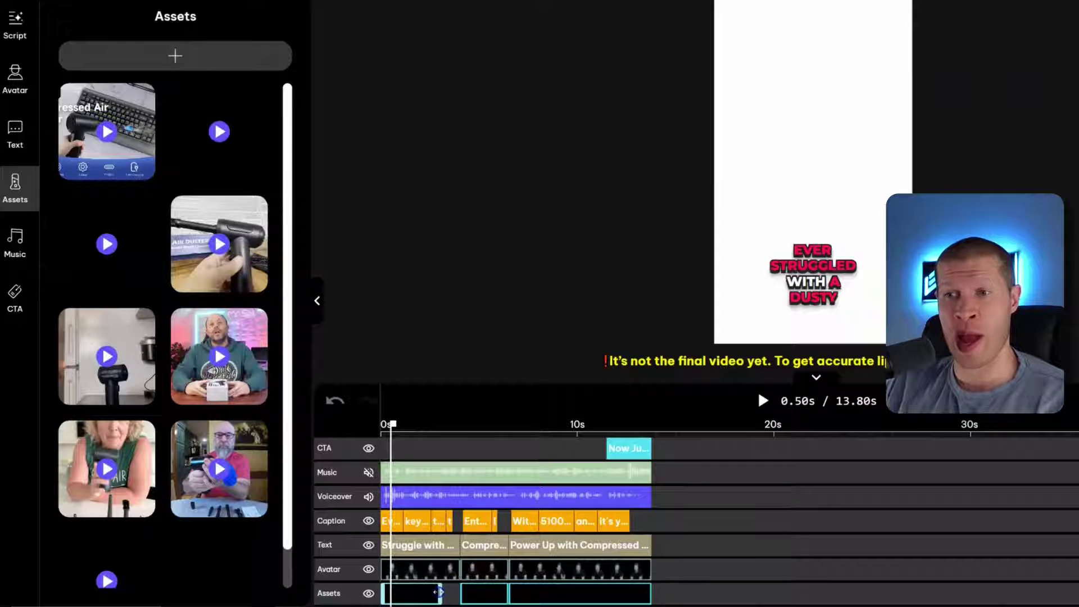
click(460, 596)
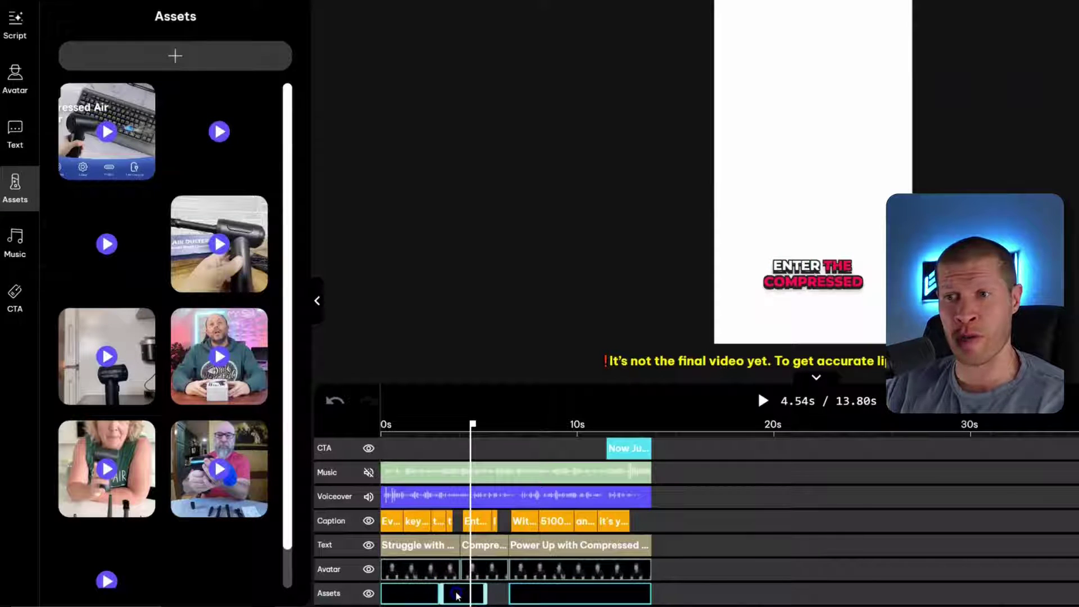
click(516, 594)
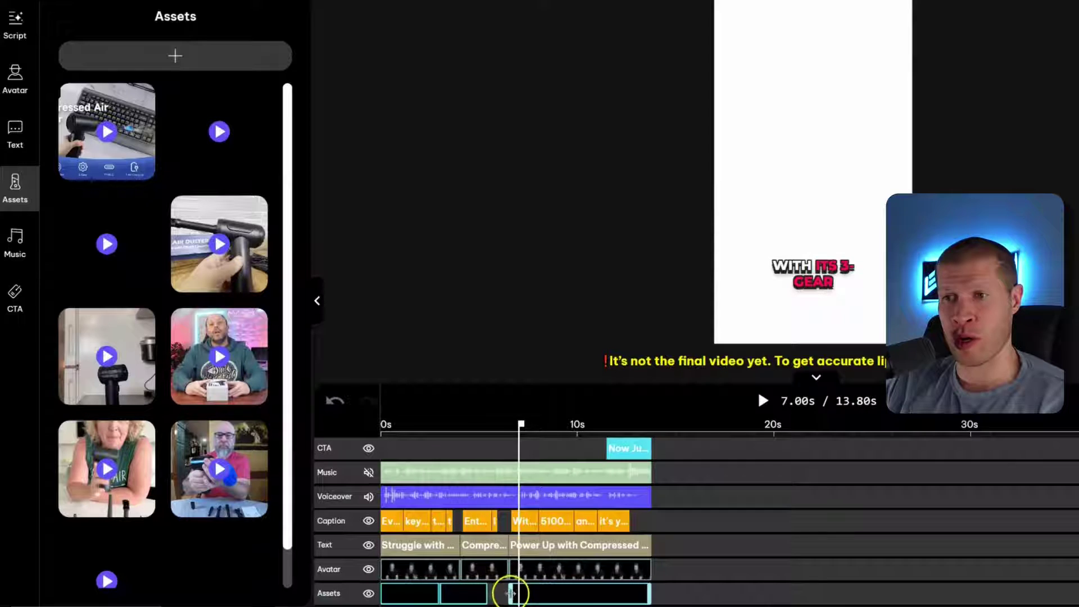
click(613, 596)
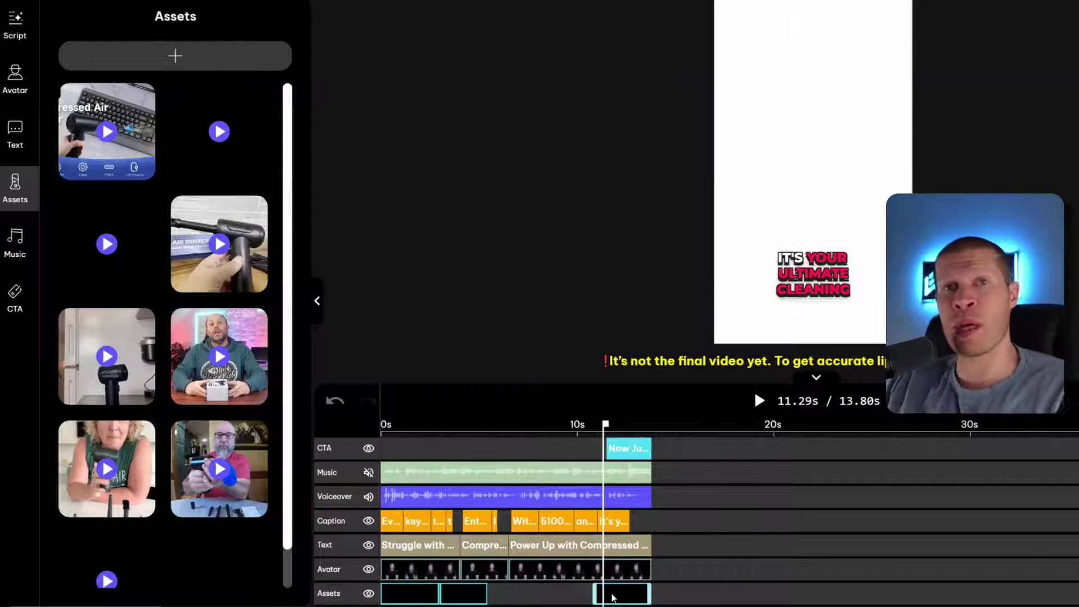
click(598, 590)
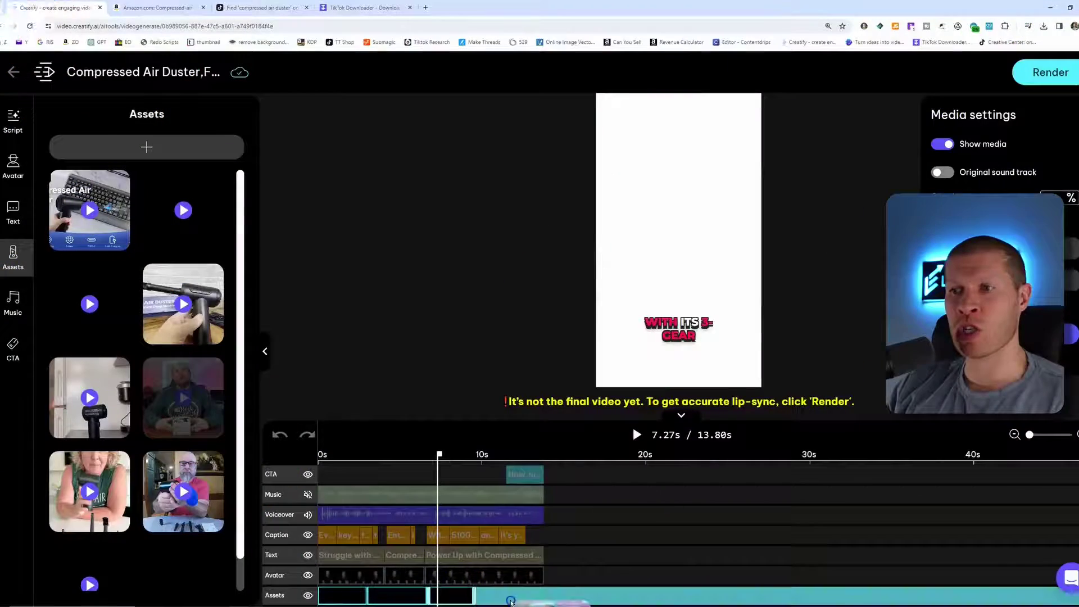
click(510, 597)
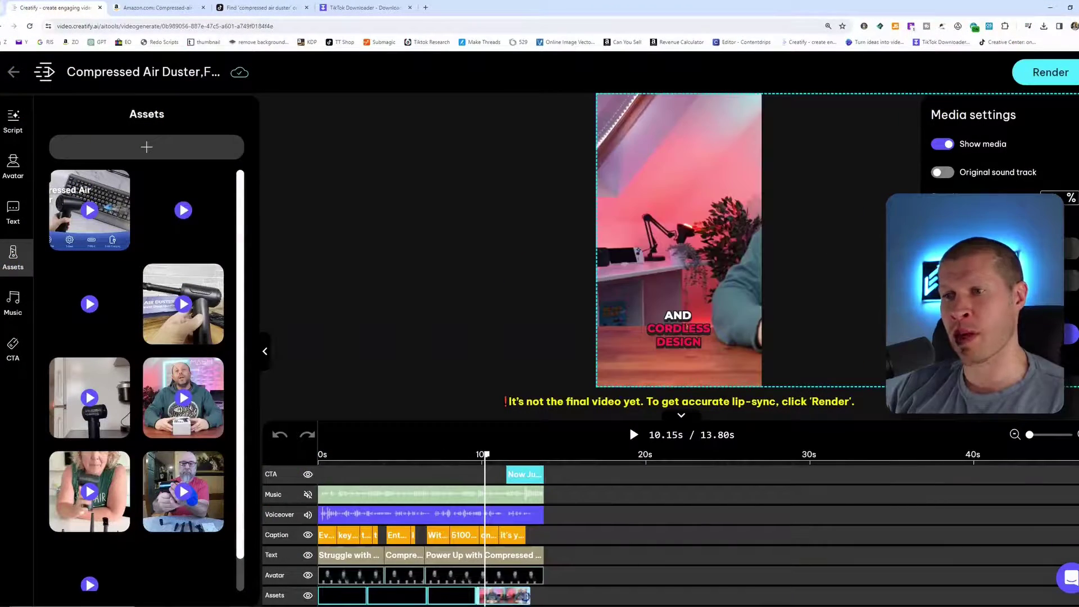
click(472, 596)
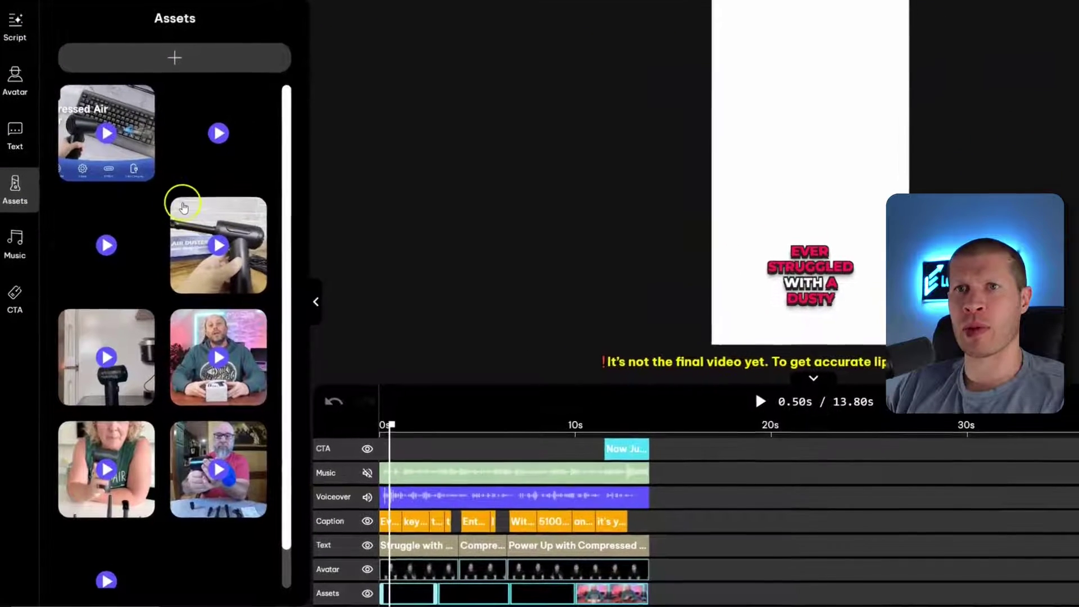
Fill B-roll slots one to four with keyboard demo, hand-held duster, keyboard demo, and bearded-man clips.
drag(105, 152, 409, 593)
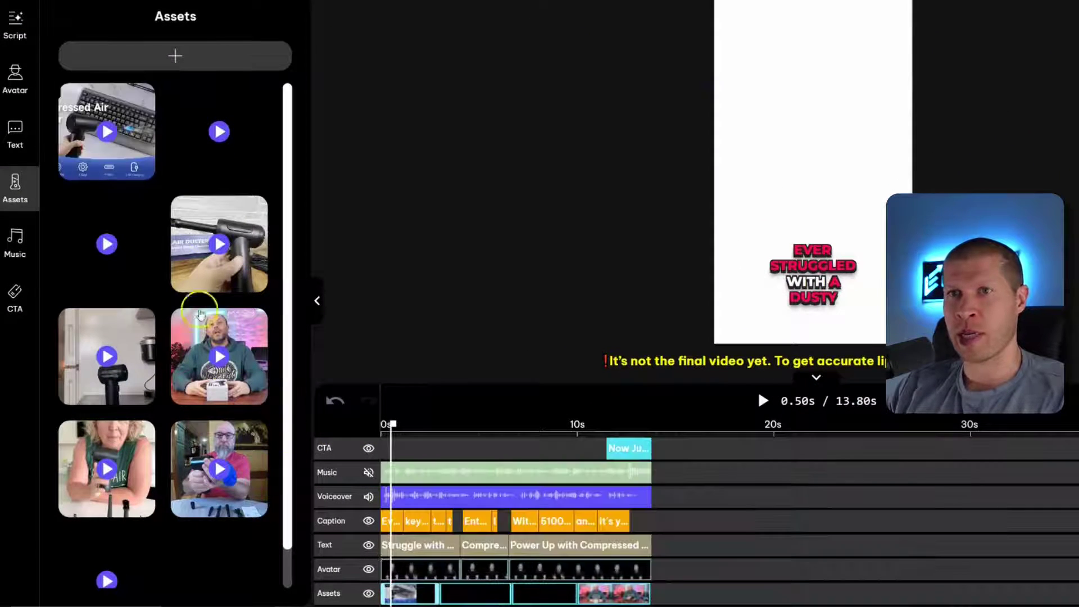
drag(185, 240, 472, 593)
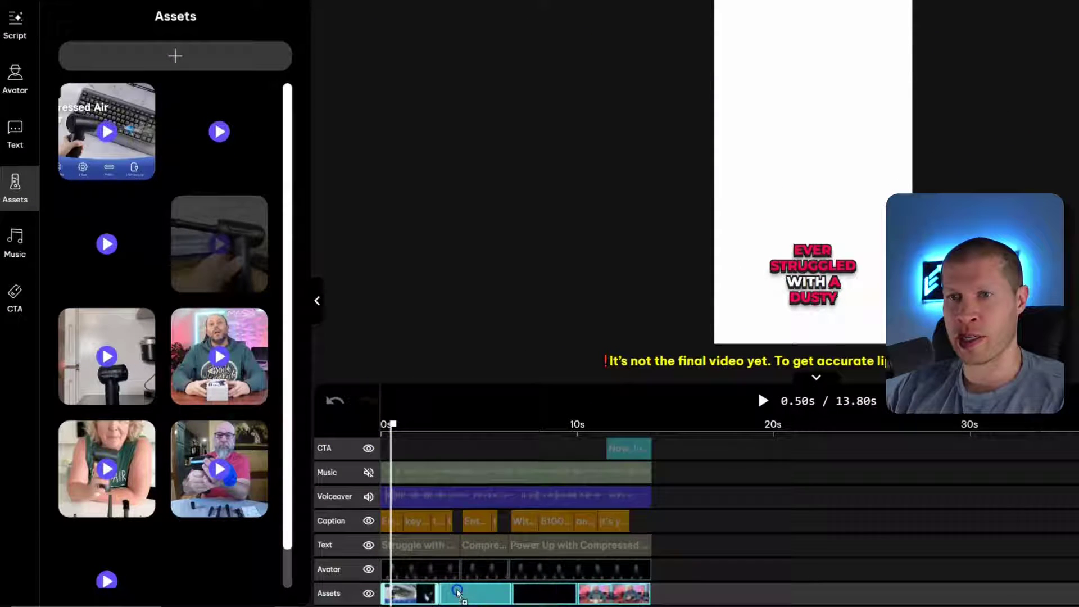
drag(106, 140, 546, 594)
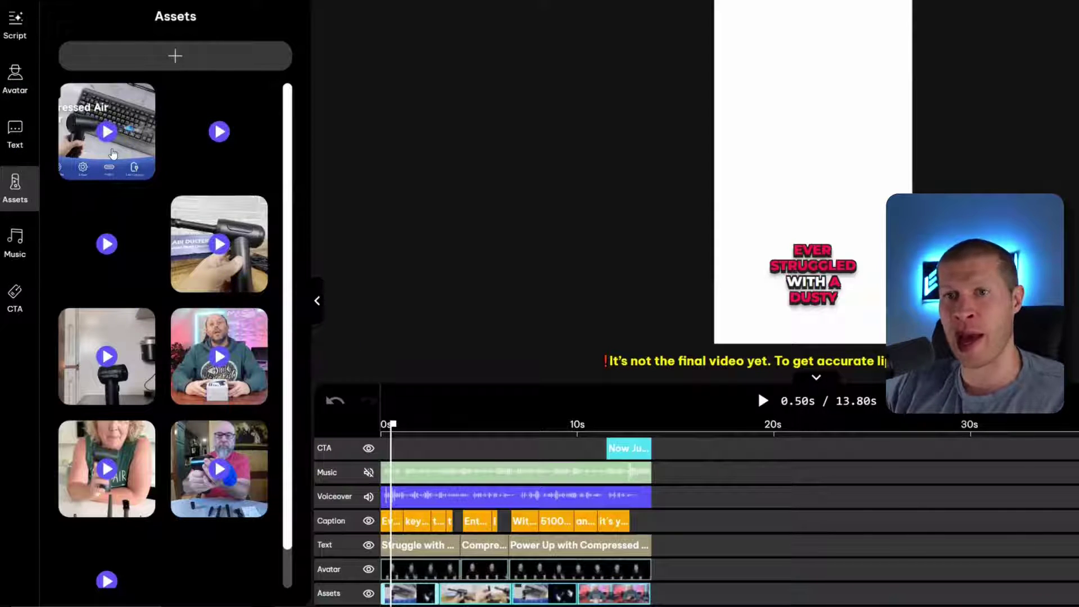
click(218, 452)
drag(218, 452, 605, 593)
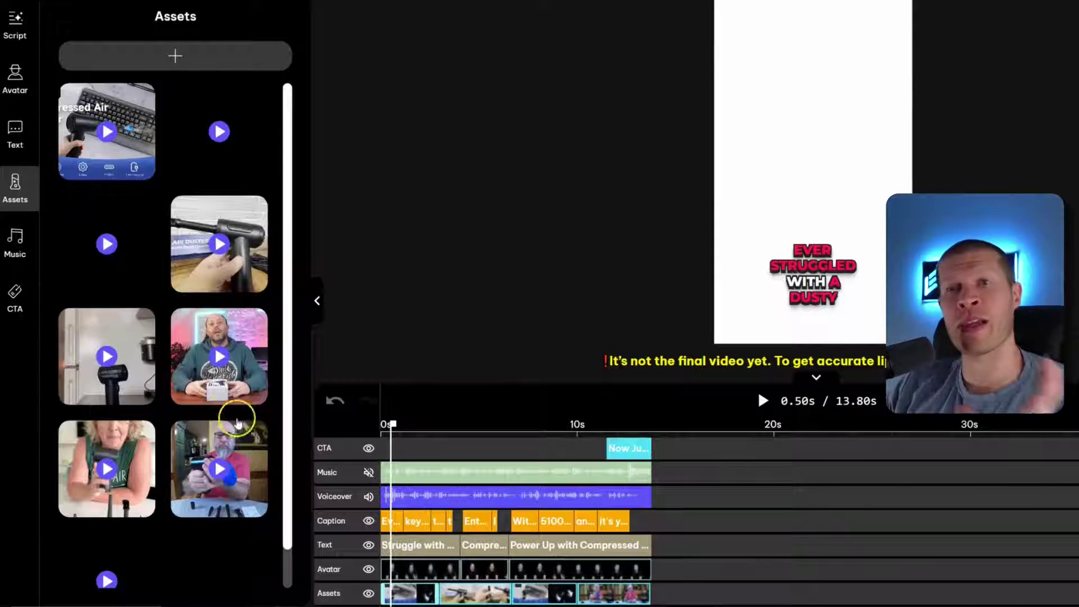
Replace a later B-roll slot with the standing duster clip, then review the first two clips.
click(293, 453)
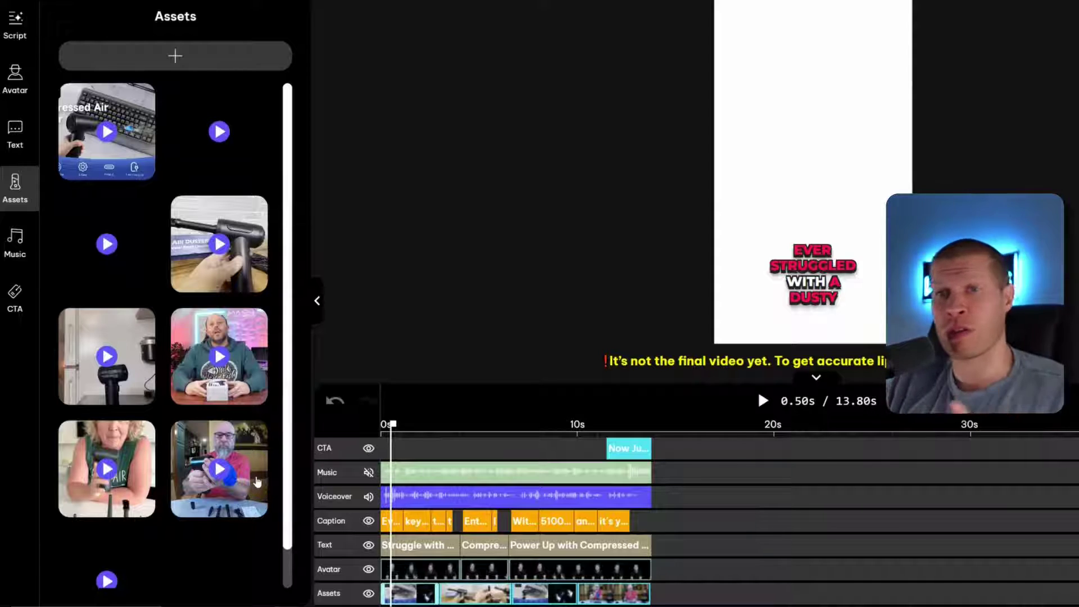
drag(65, 369, 594, 602)
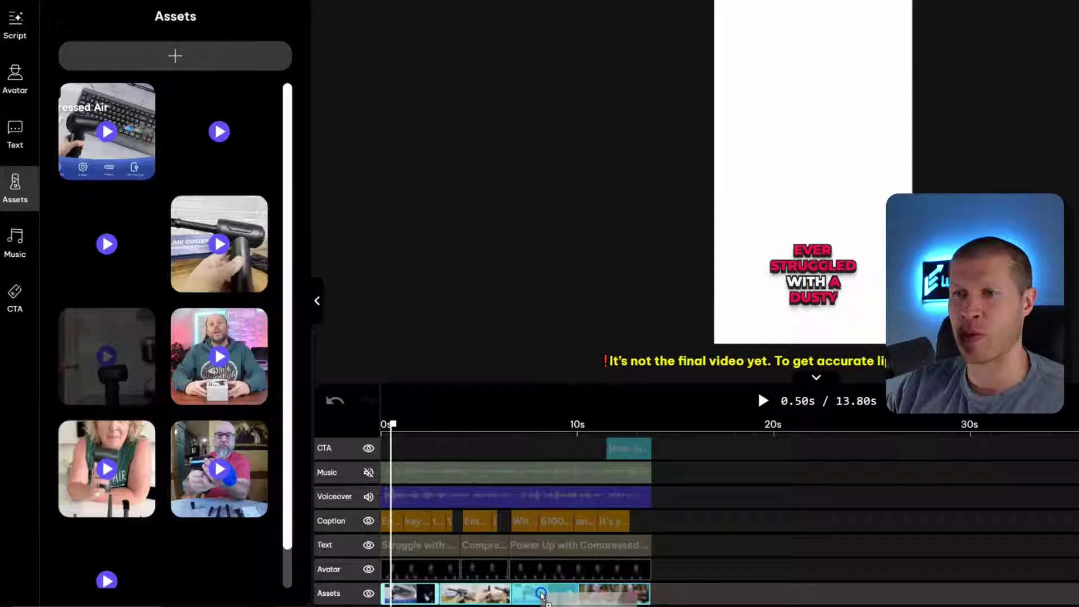
drag(594, 601, 541, 597)
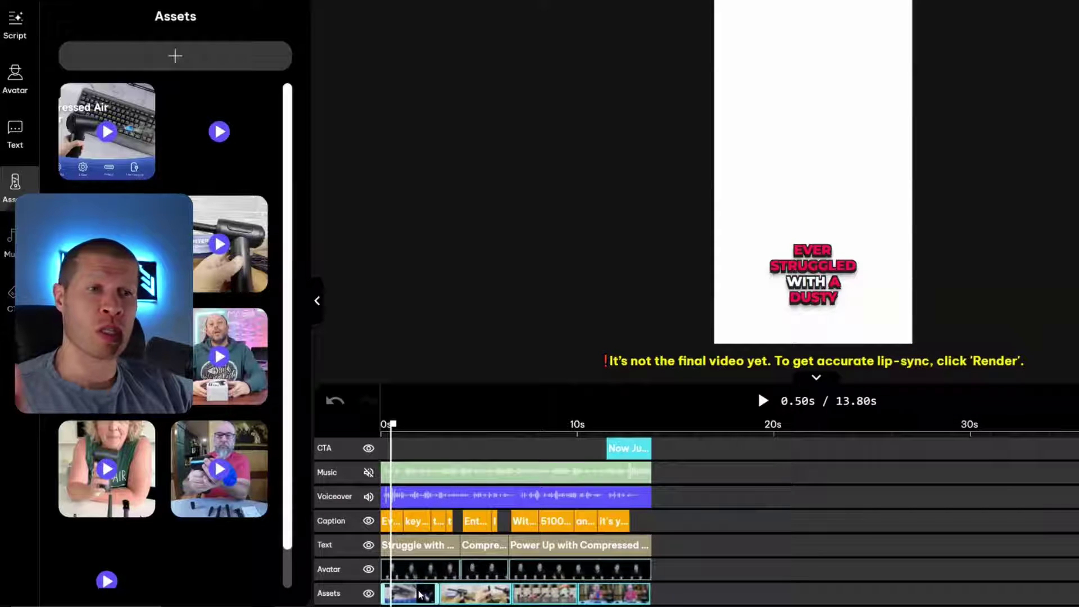
click(415, 594)
click(450, 593)
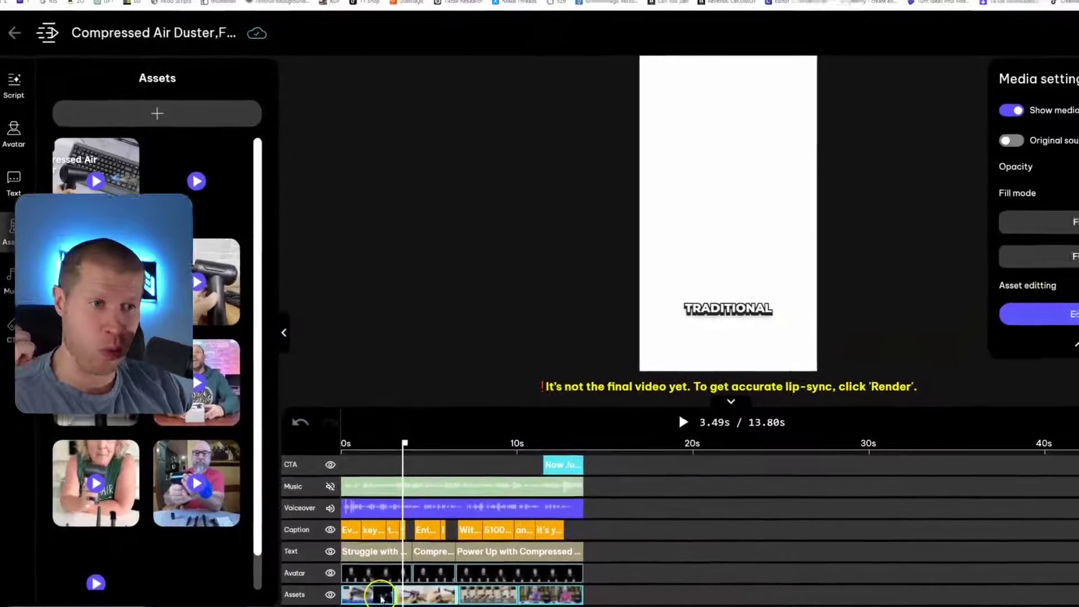
Open the first B-roll clip in the media editor and preview its footage.
click(356, 597)
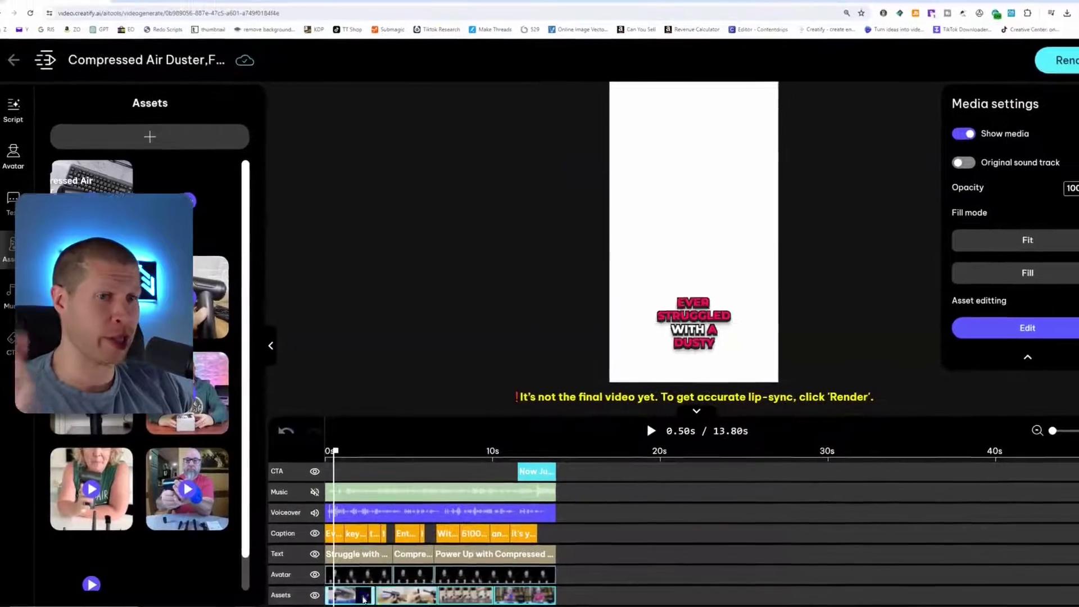
click(960, 335)
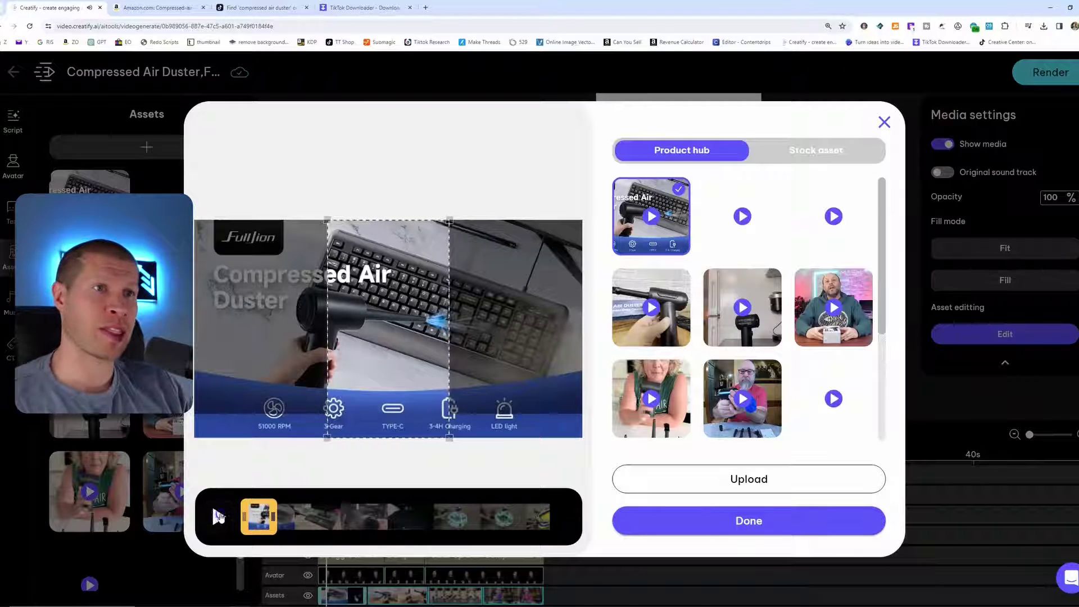
drag(253, 517, 297, 521)
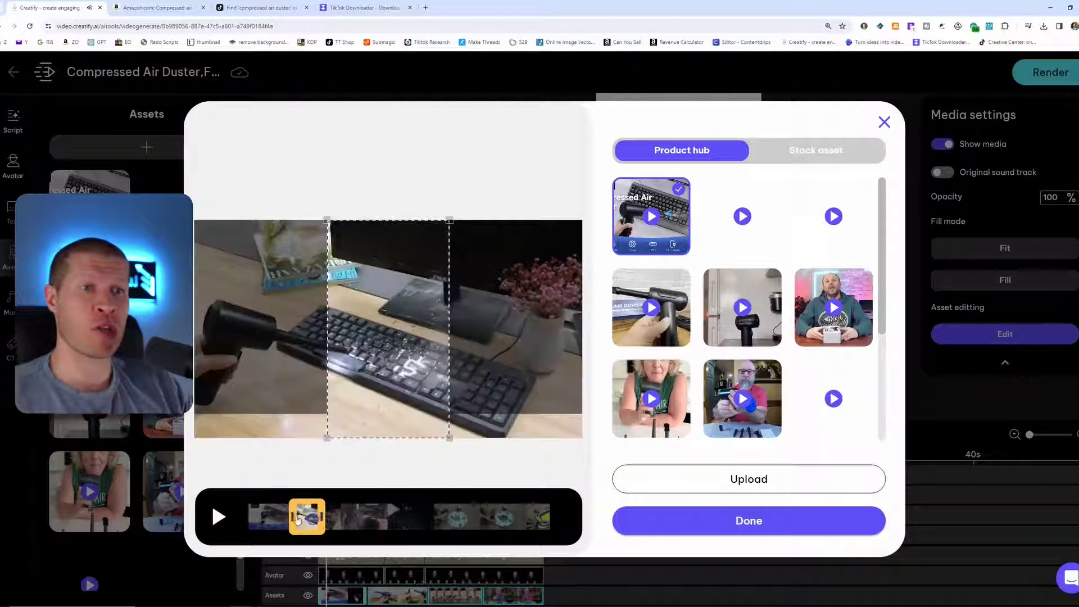
click(218, 517)
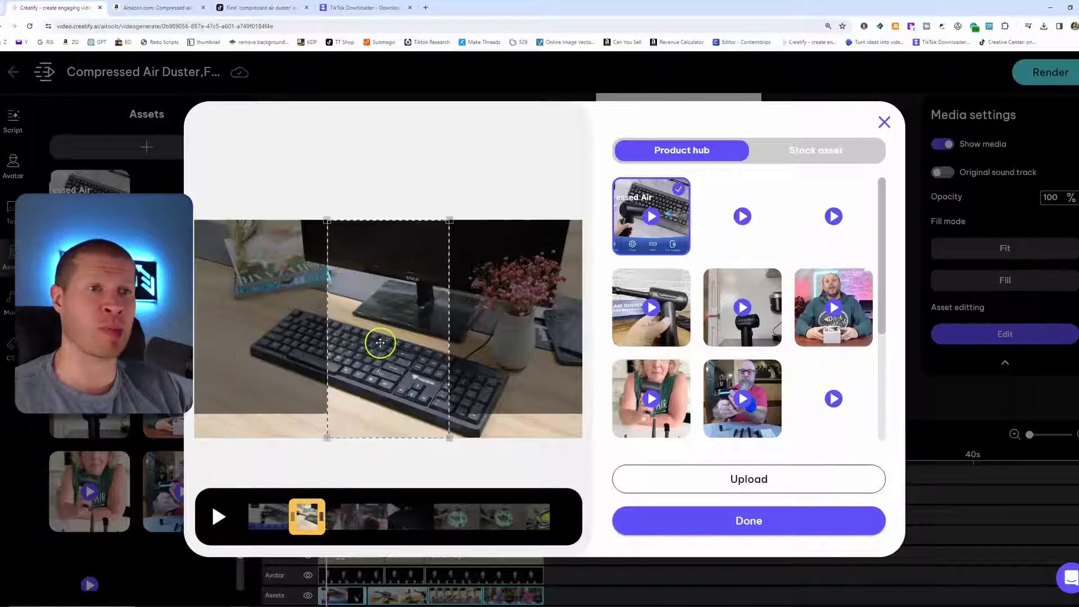
click(217, 517)
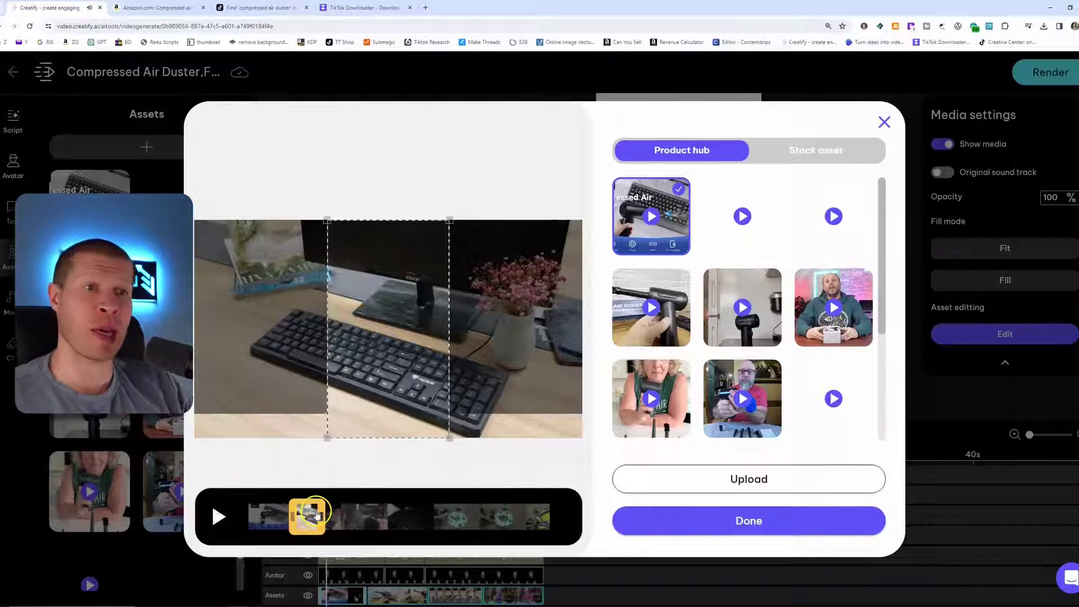
Move the trim window to 00:06–00:12 and preview the keyboard-cleaning portion.
drag(306, 520, 355, 520)
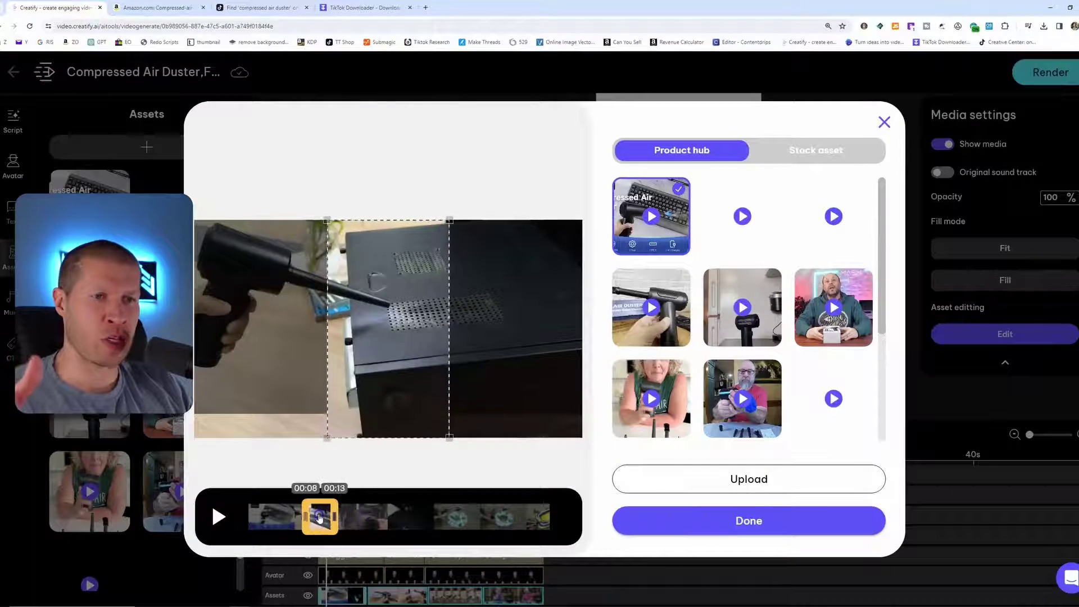
drag(343, 531, 317, 519)
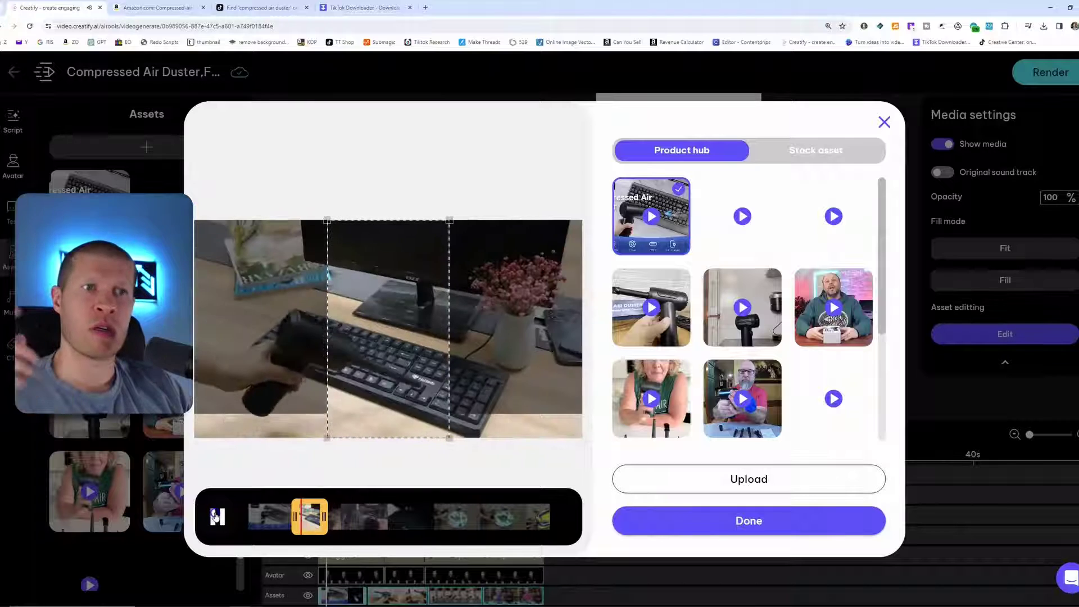
click(218, 517)
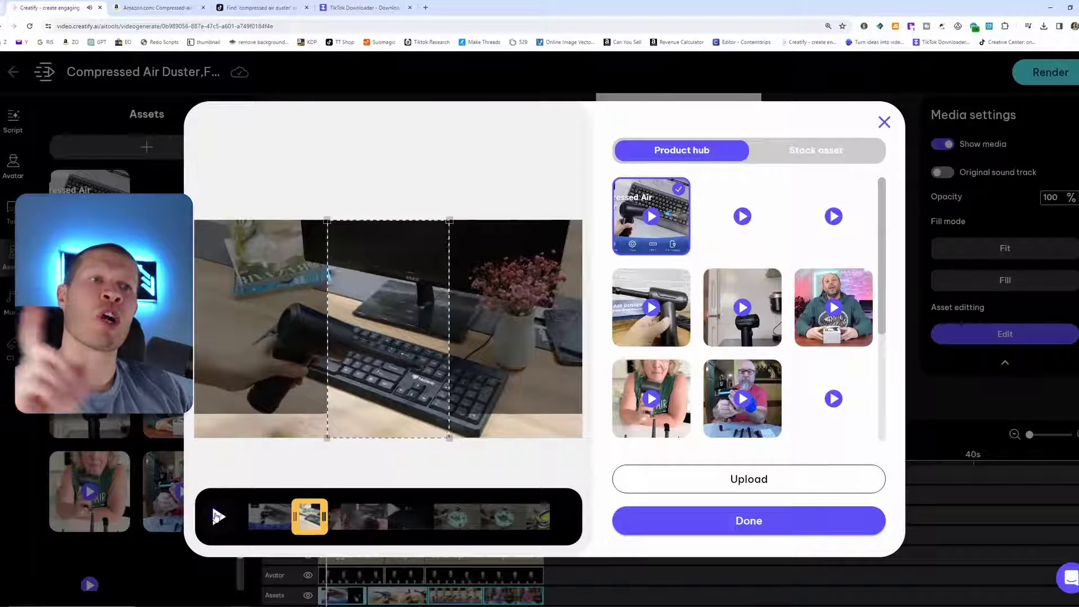
click(295, 520)
Apply the previous trim, then open the next B-roll clip and shift its trim later.
click(625, 520)
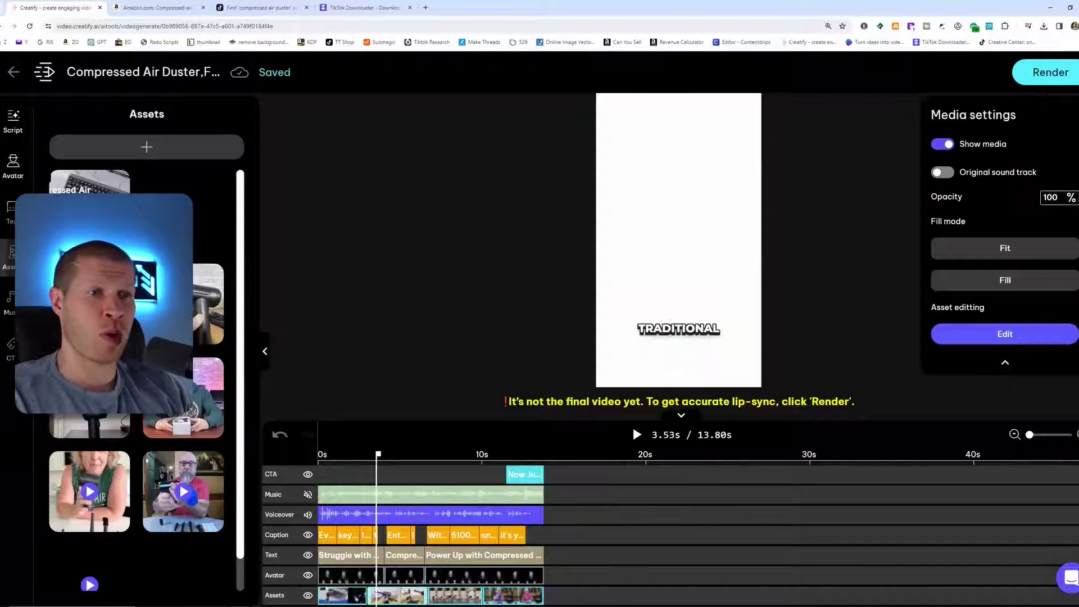
click(968, 337)
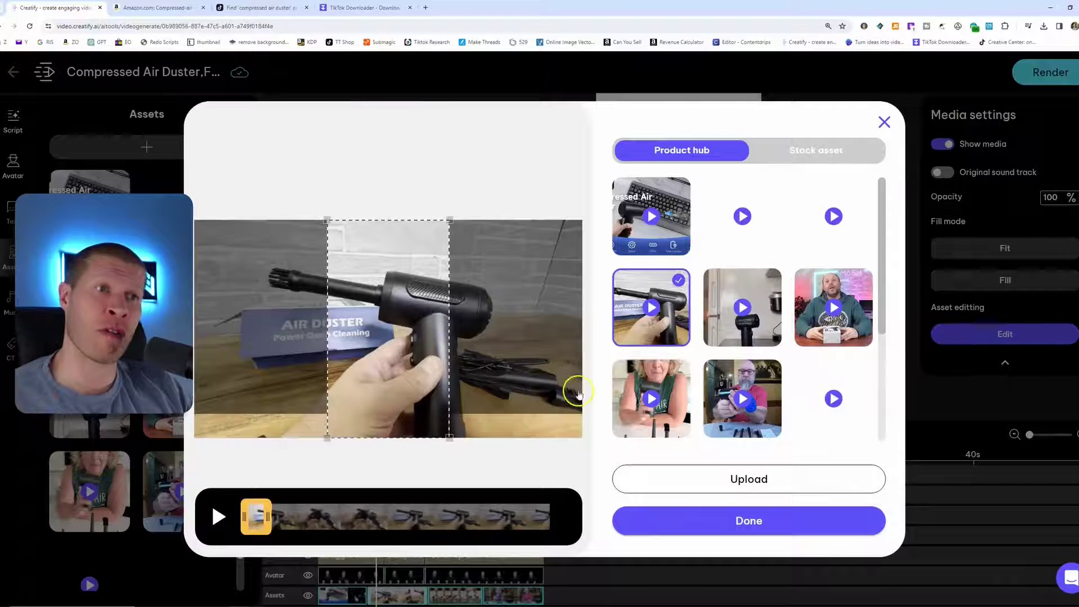
drag(282, 528, 349, 523)
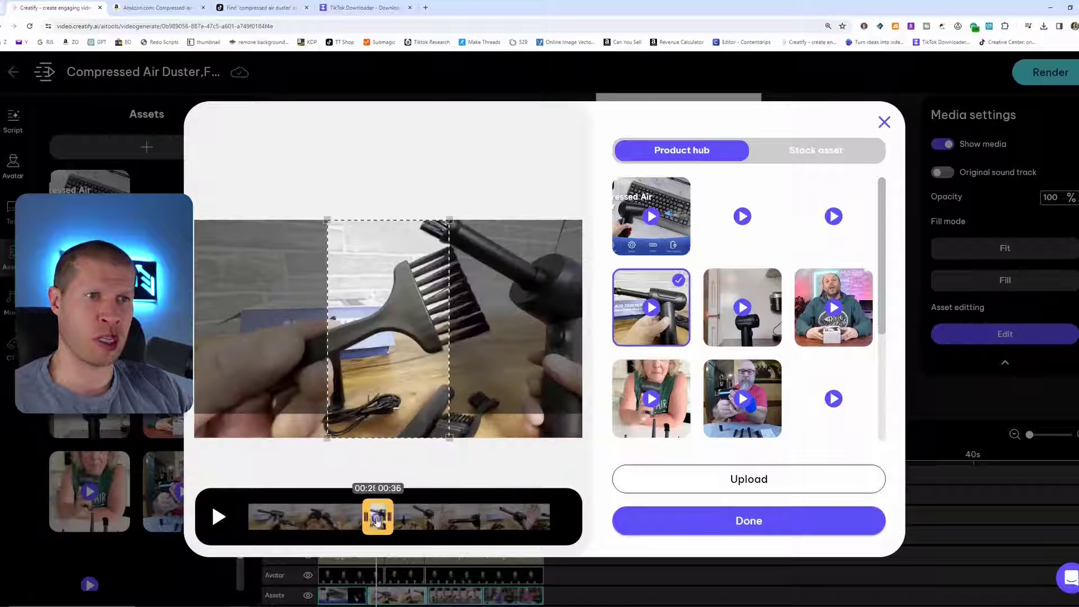
drag(349, 523, 434, 522)
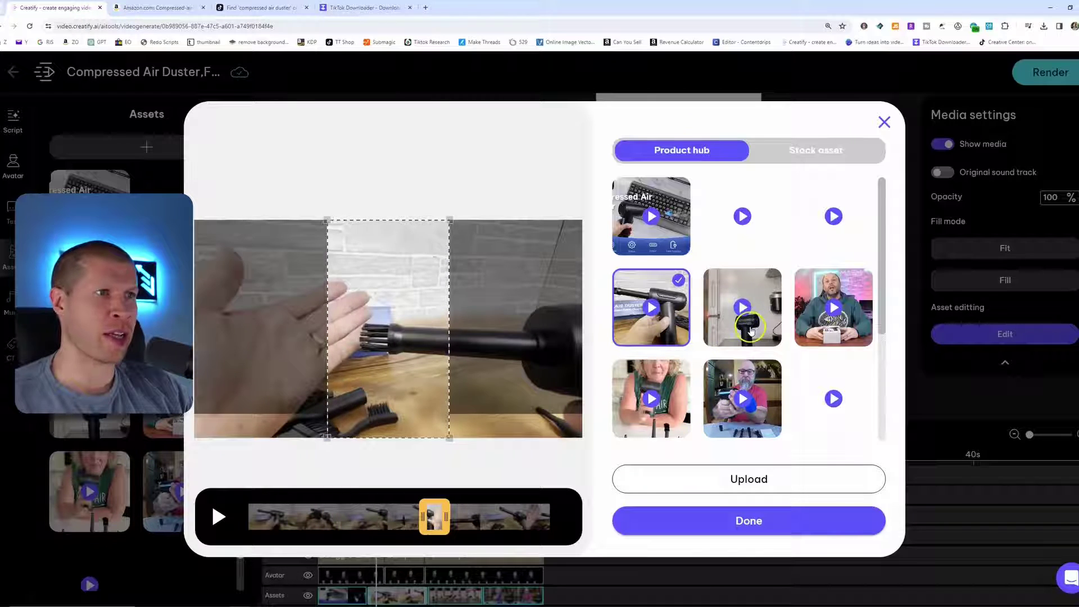
Swap in the kitchen duster video, trim it to a later stretch, preview, and apply.
click(774, 334)
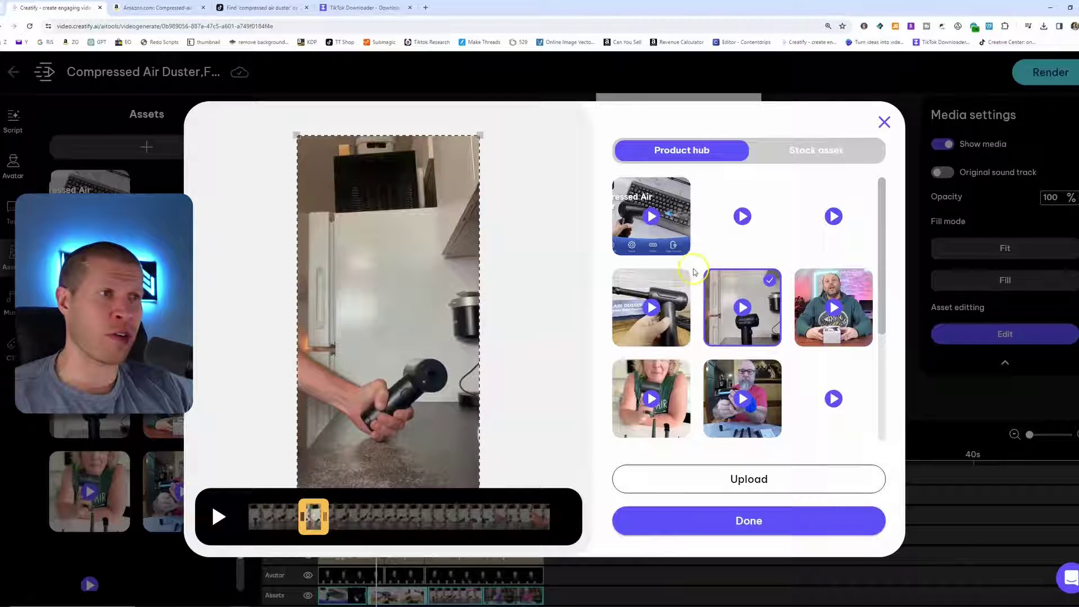
mouse_move(313, 526)
mouse_down()
mouse_move(439, 526)
mouse_move(411, 523)
mouse_up()
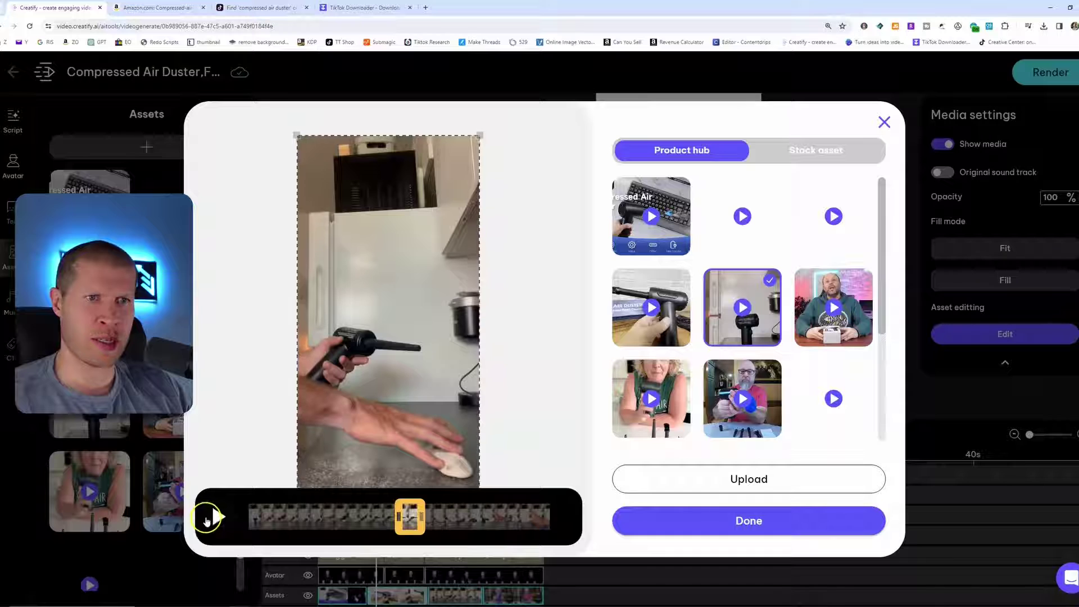
click(218, 516)
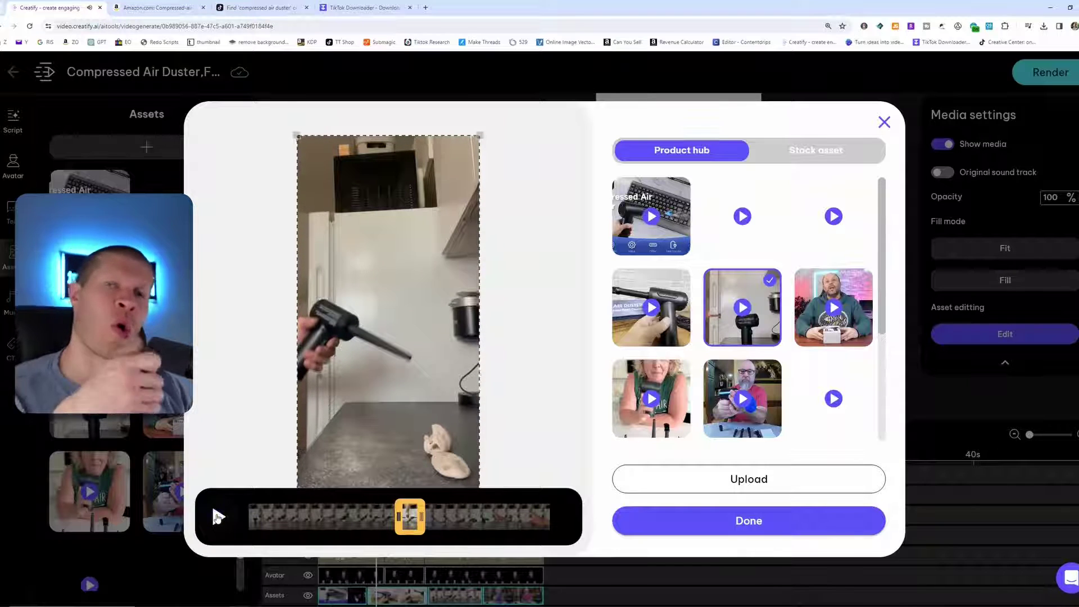
click(413, 538)
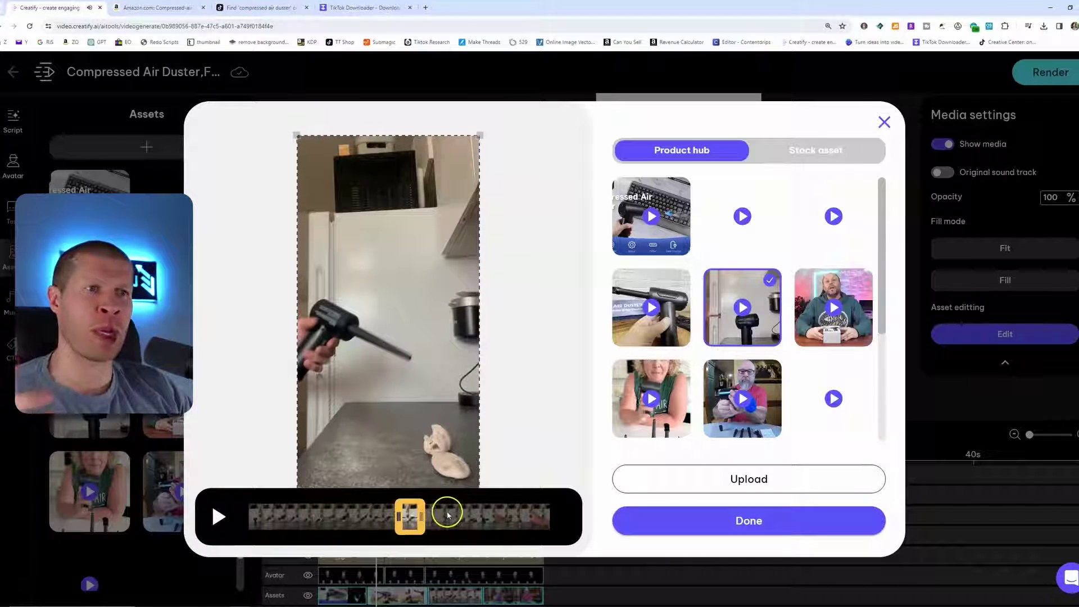
click(697, 516)
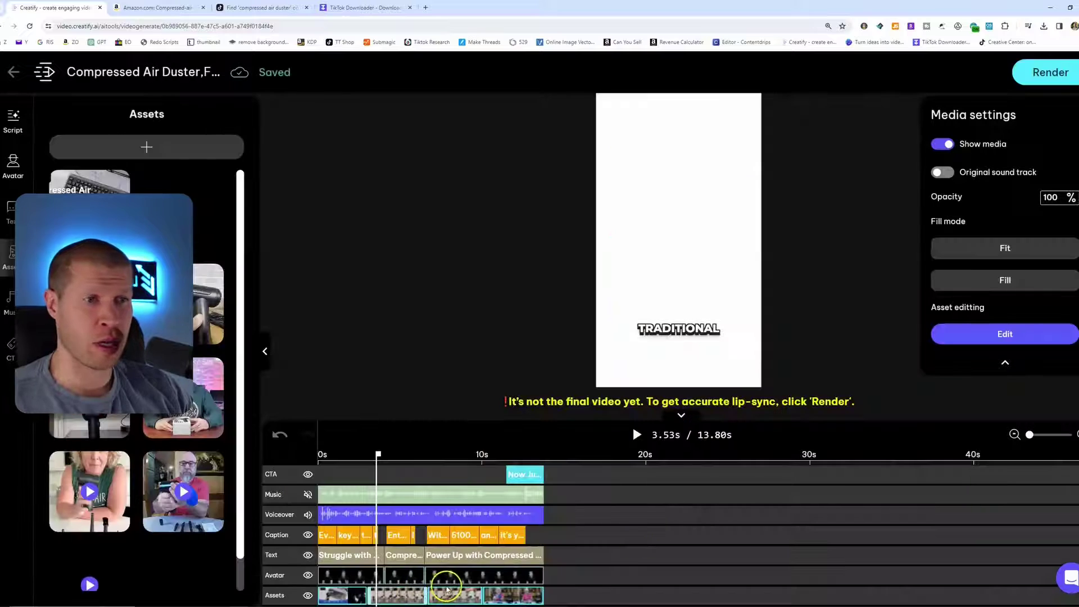
click(438, 454)
Place the keyboard product video from the first asset thumbnail onto the Assets track.
click(179, 340)
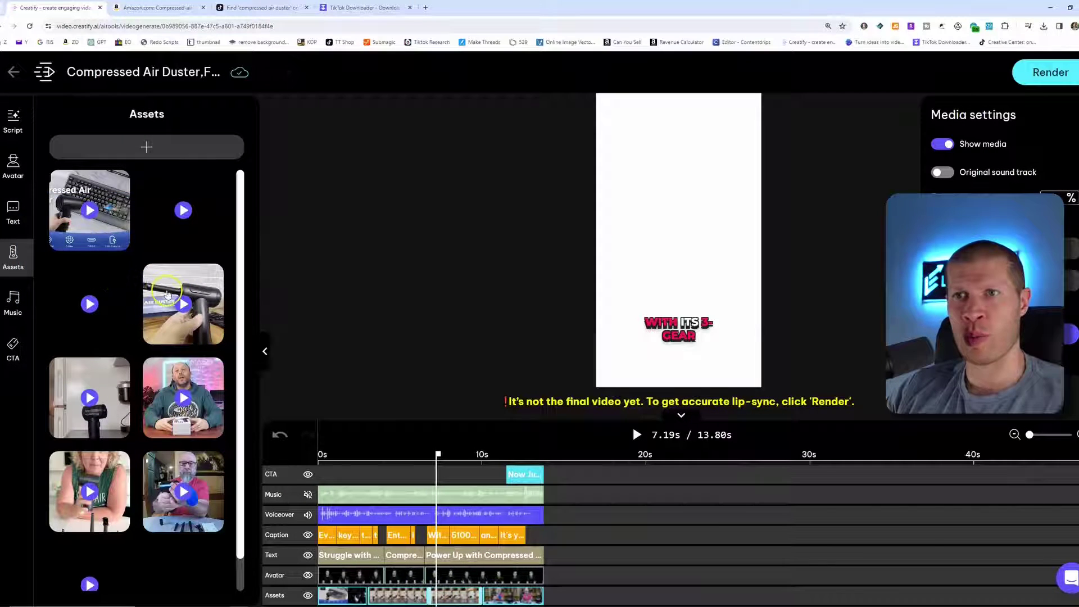
mouse_move(90, 228)
mouse_down()
mouse_move(430, 575)
mouse_move(432, 590)
mouse_up()
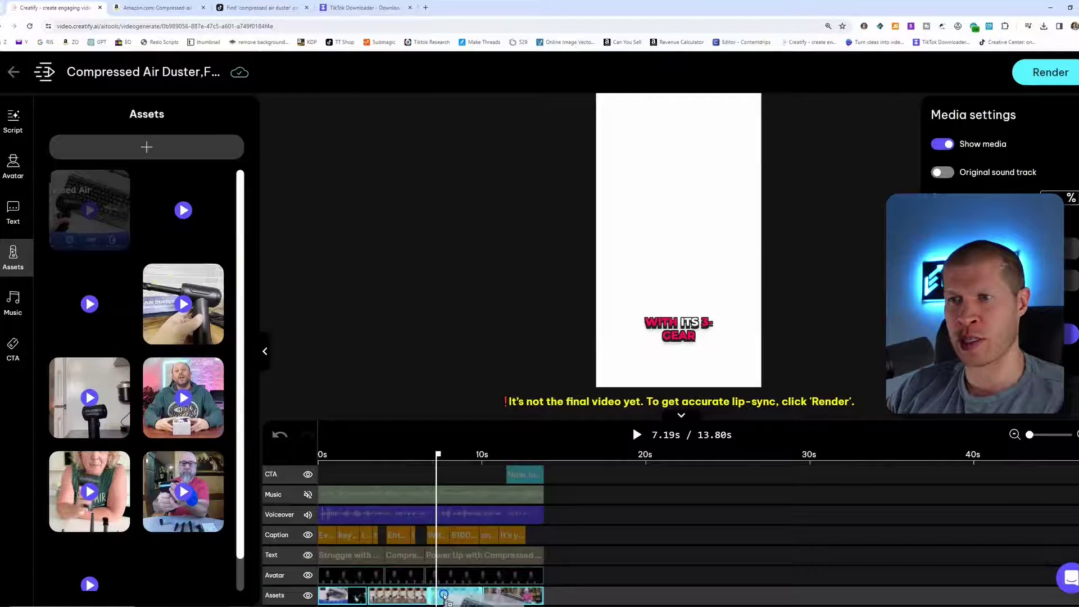
click(1001, 331)
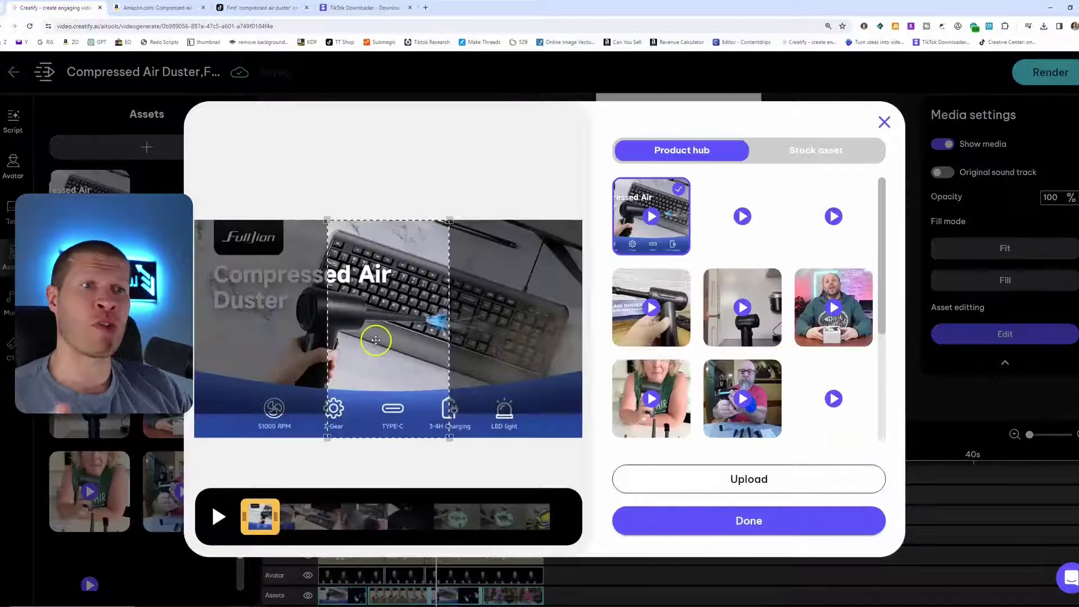
Trim the clip to the later vent-cleaning scene and shift its vertical crop right.
drag(287, 516, 388, 515)
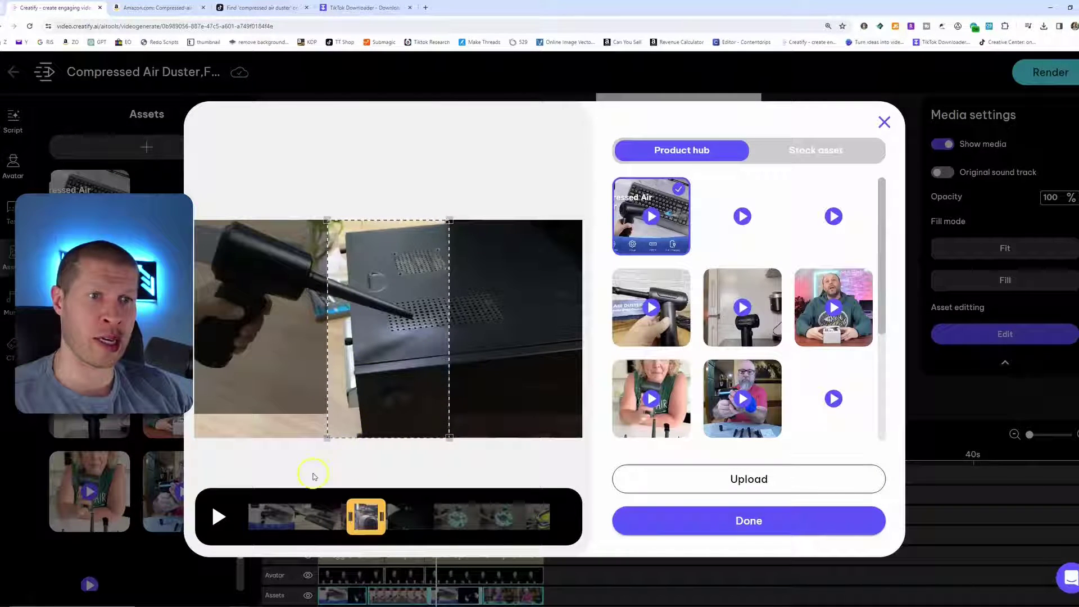
click(218, 517)
click(217, 518)
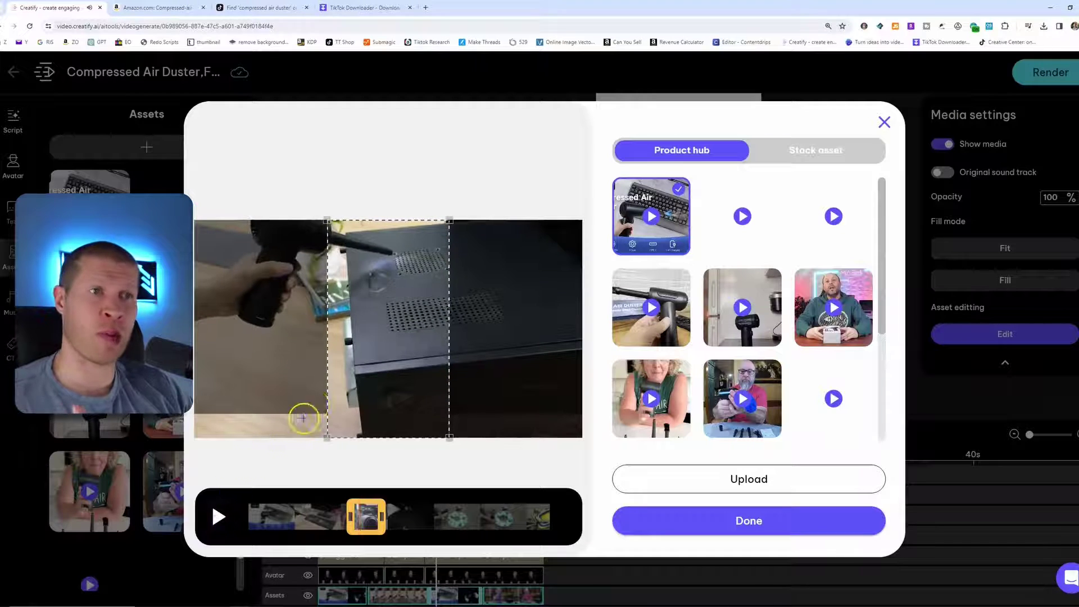
mouse_move(365, 376)
mouse_down()
mouse_move(515, 377)
mouse_move(353, 371)
mouse_move(393, 366)
mouse_move(345, 361)
mouse_up()
click(218, 517)
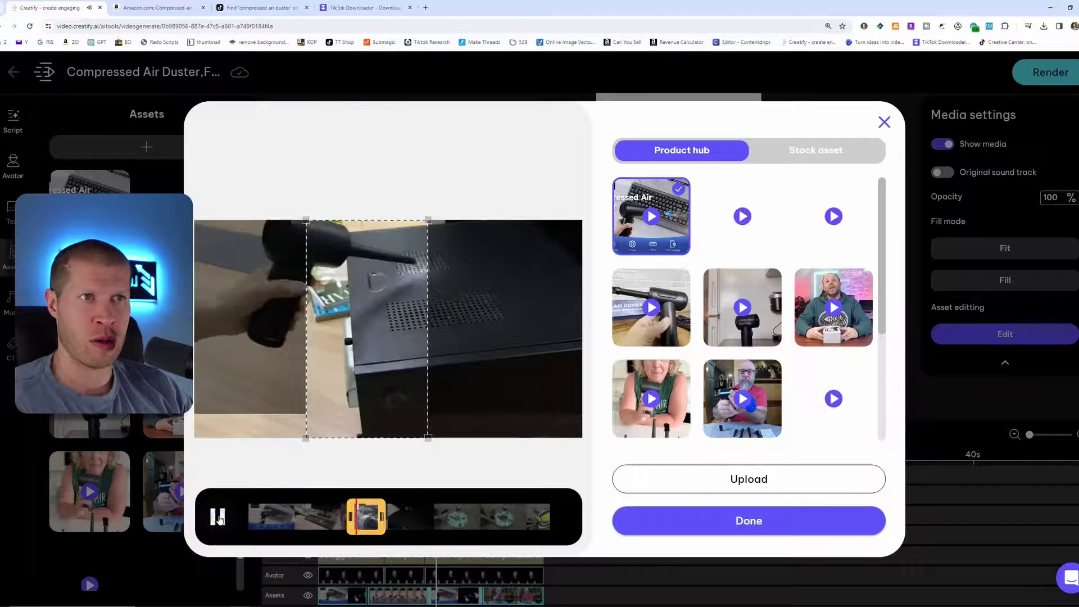
click(217, 518)
drag(351, 405, 386, 405)
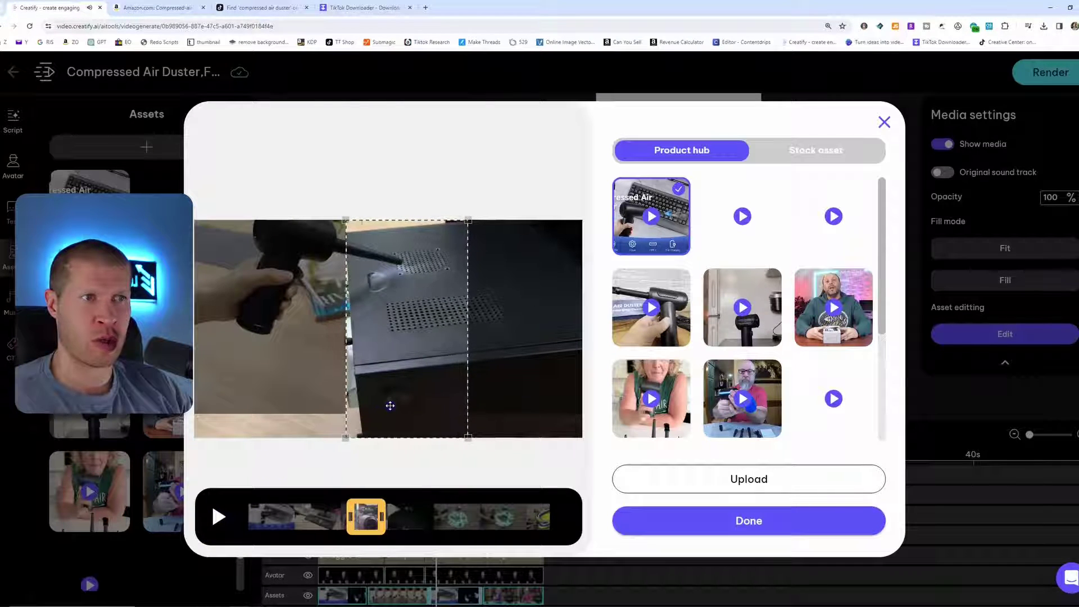
click(706, 522)
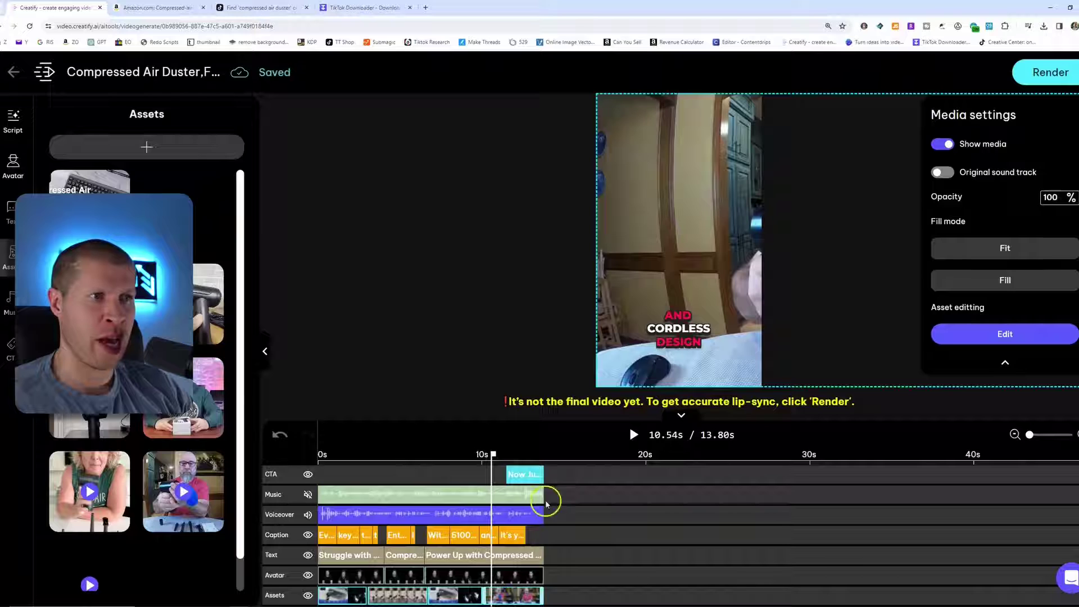
click(960, 340)
click(218, 518)
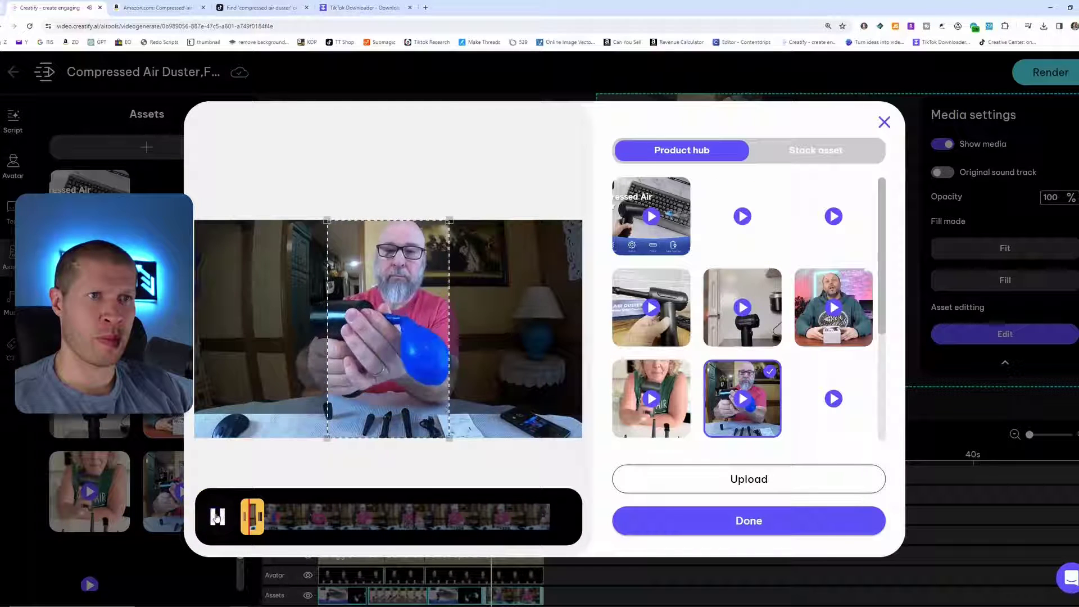
click(217, 518)
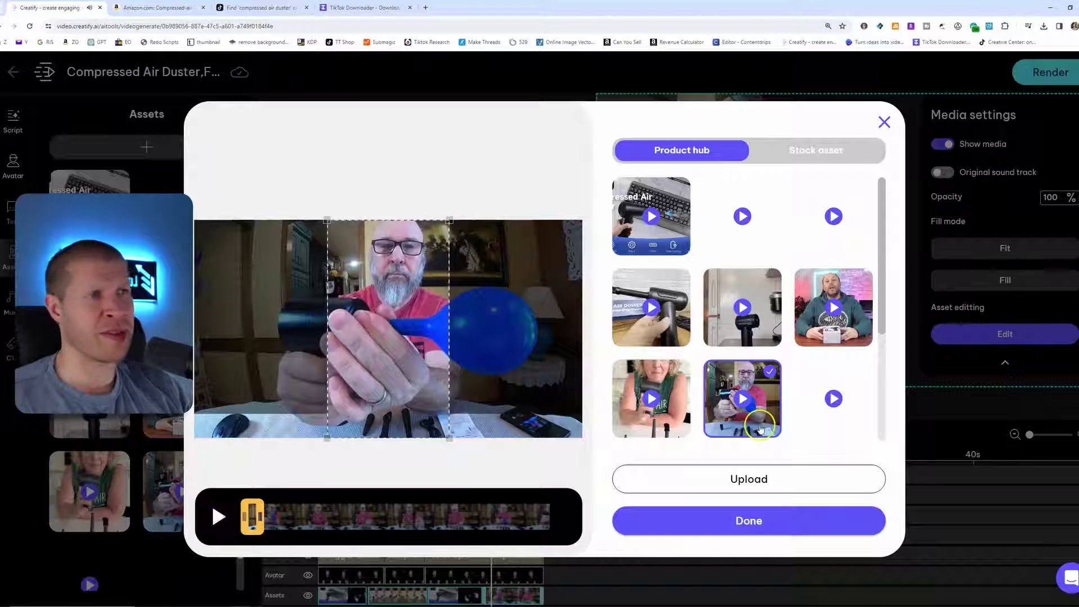
click(749, 520)
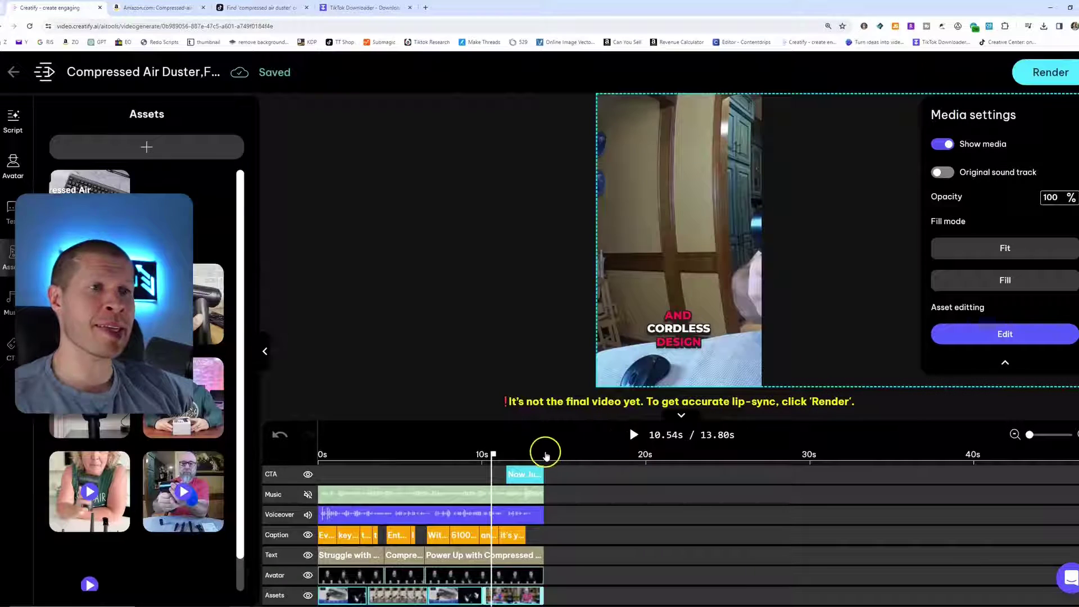
drag(496, 456, 320, 455)
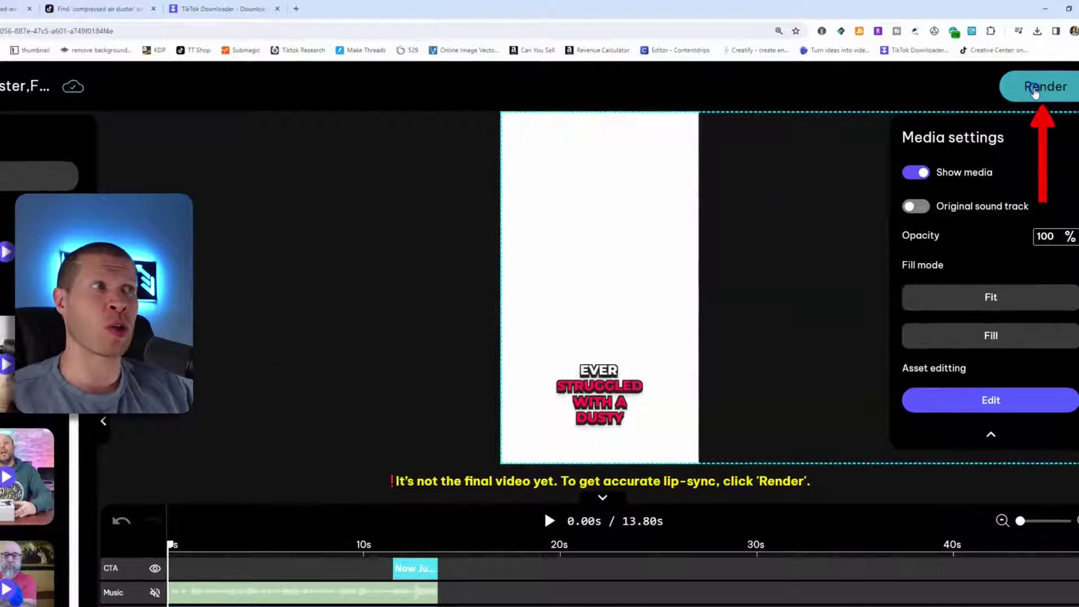
Render the 13.8-second air duster ad and confirm the render.
click(1035, 93)
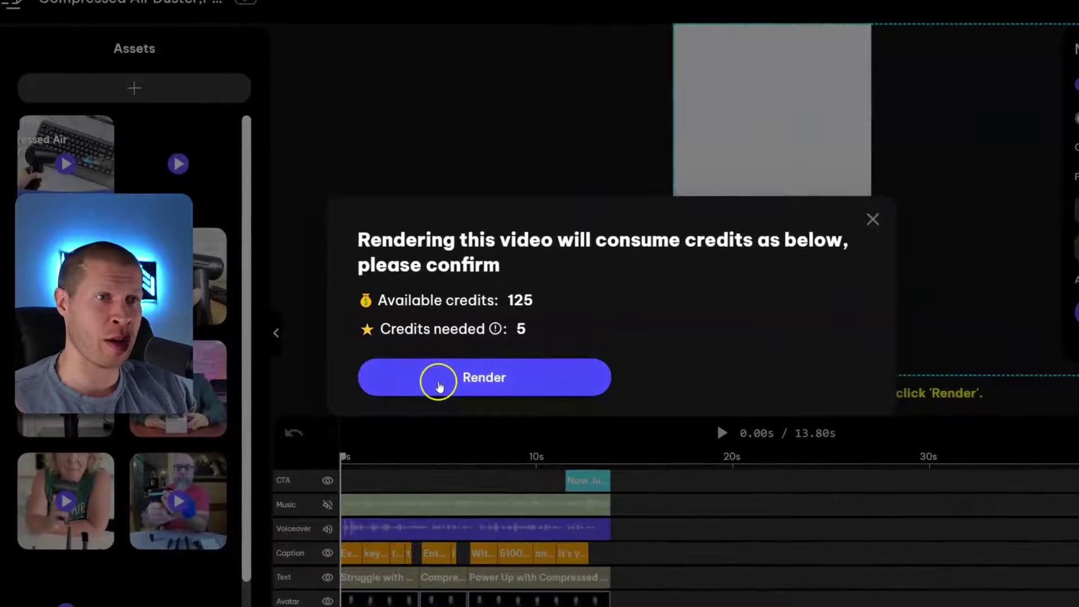
click(437, 381)
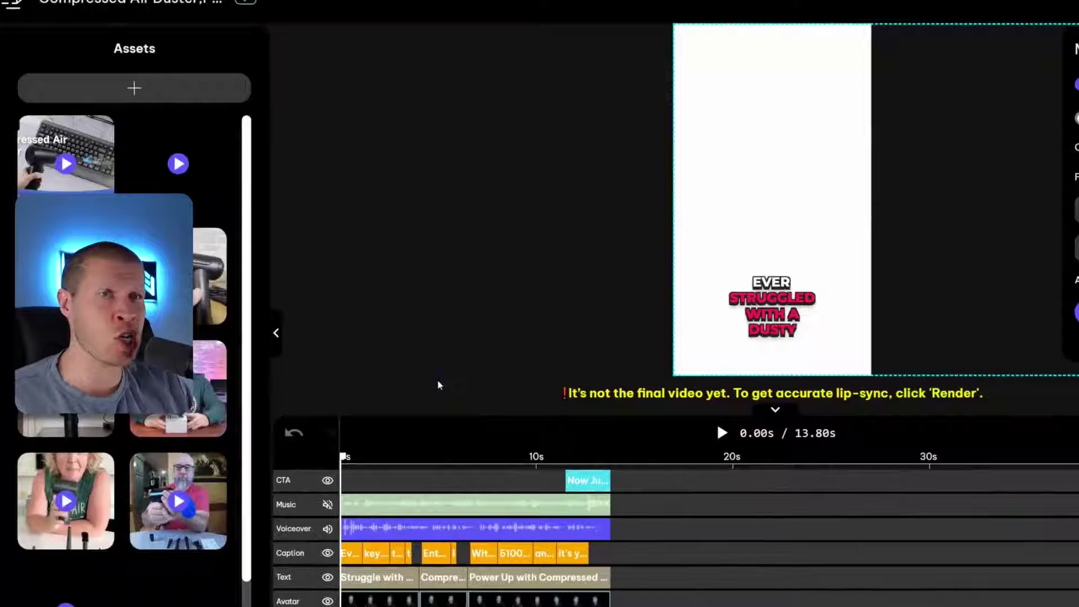